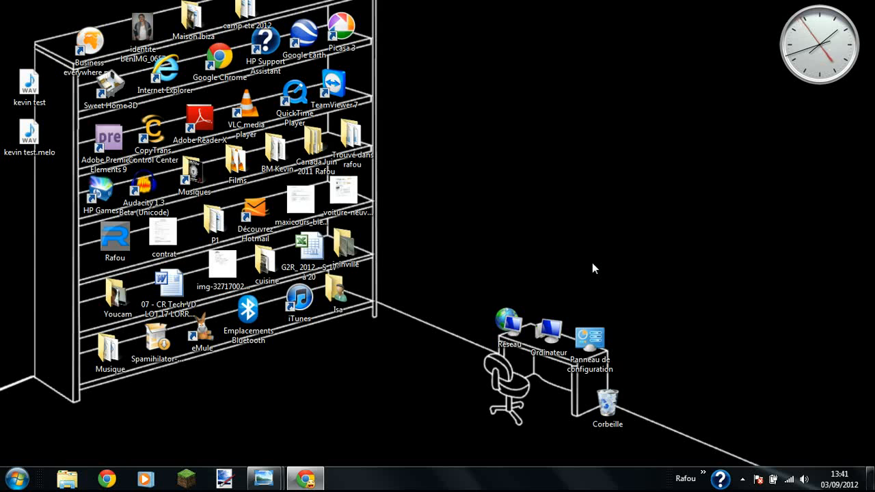
Switch to Chrome and copy the brick wall image open from publicdomainpictures.net.
click(224, 479)
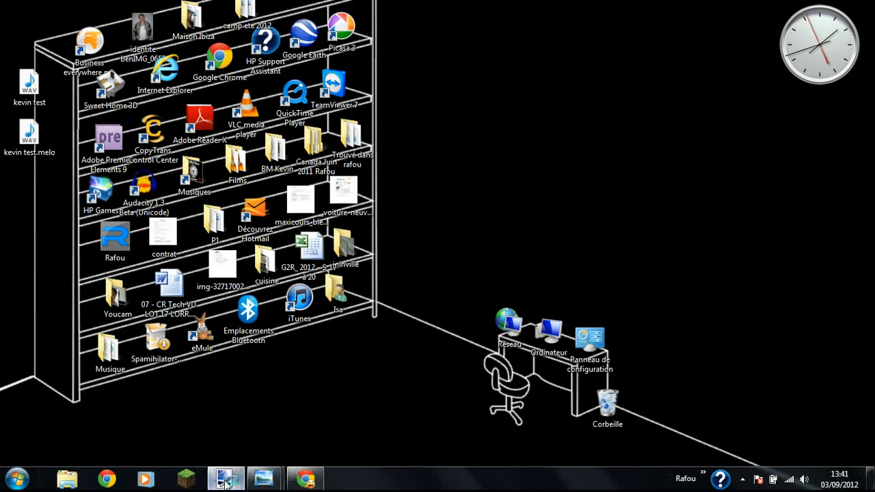
click(305, 479)
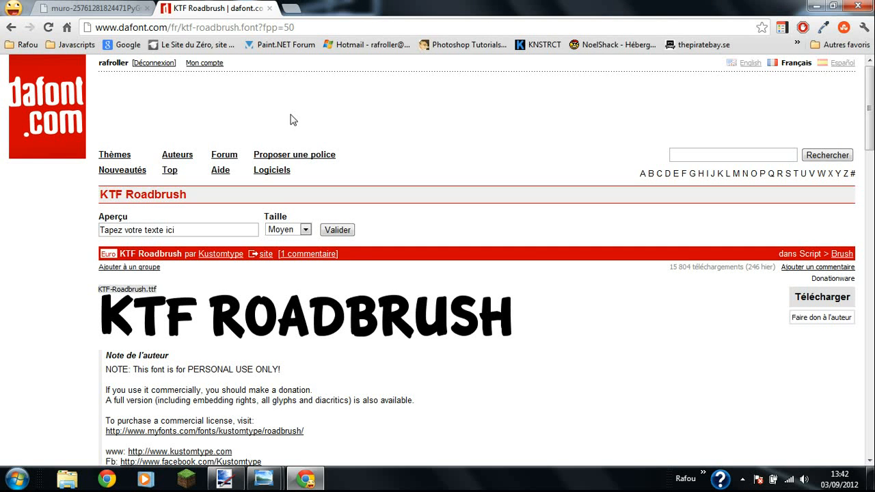
click(88, 8)
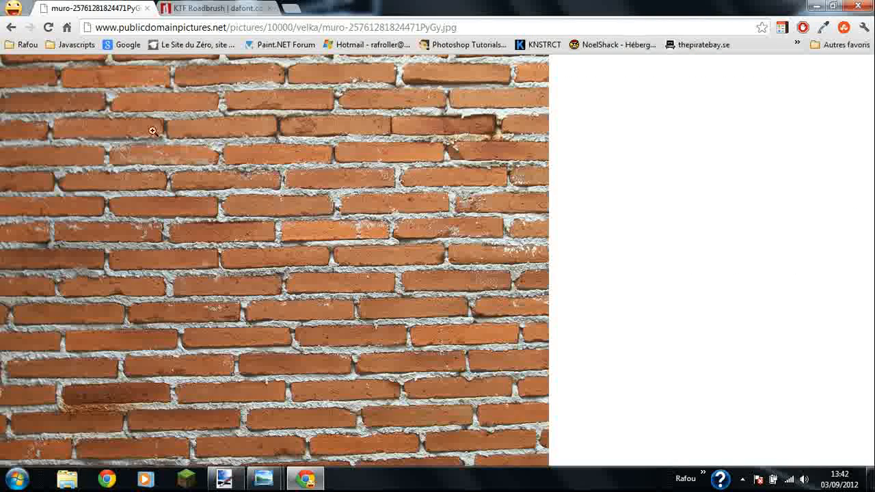
right_click(175, 211)
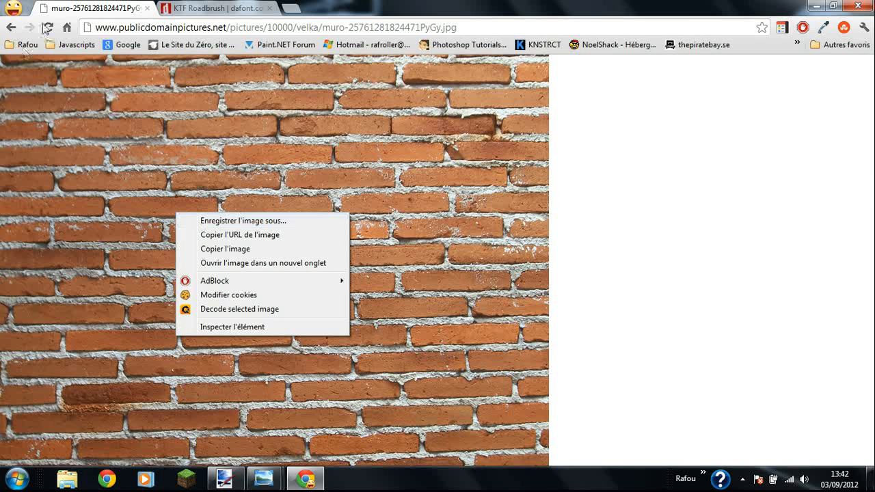
click(220, 250)
Switch to Paint.NET and paste the brick wall image, enlarging the canvas to fit it.
click(232, 480)
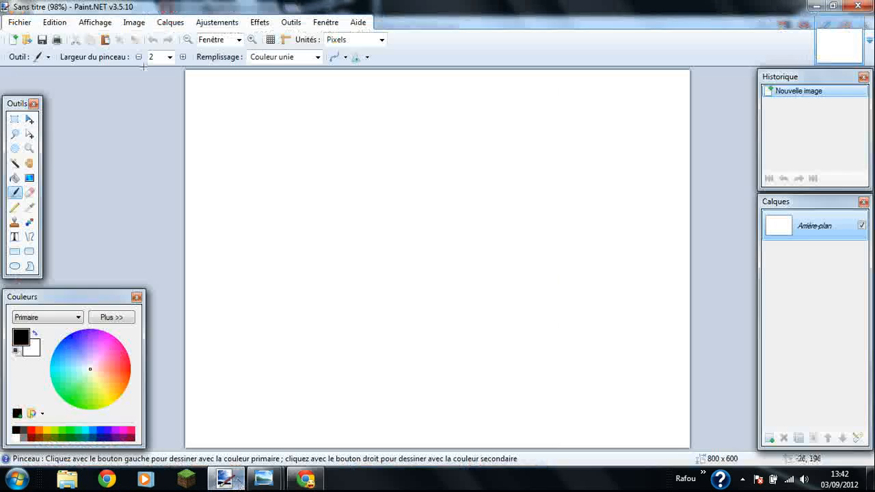
click(104, 39)
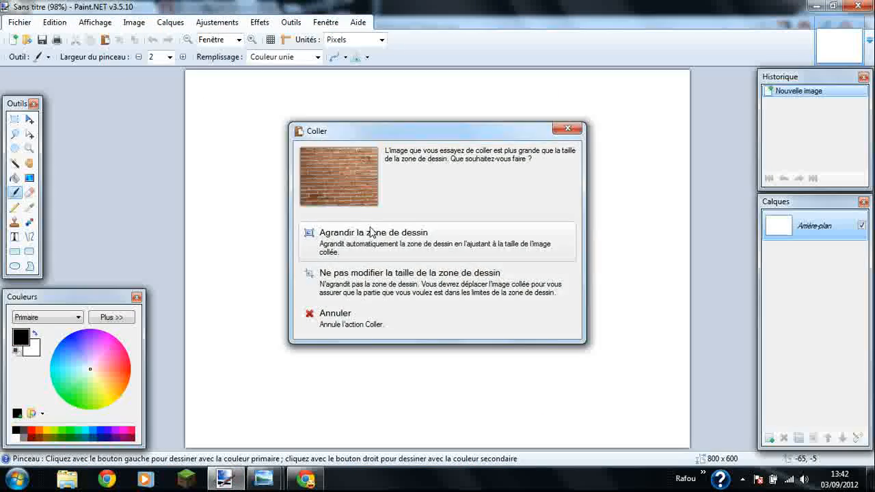
click(369, 232)
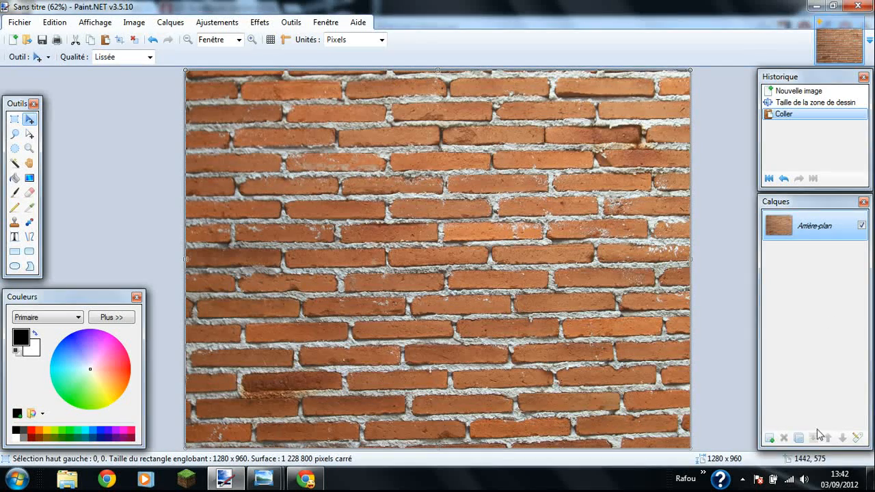
Add a new layer above the brick wall and set the Text tool's font to KTF-Roadbrush.
click(770, 437)
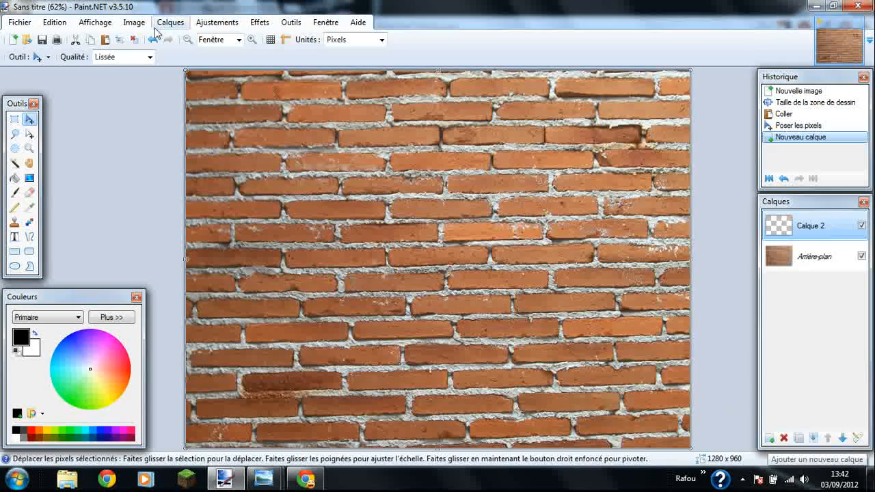
click(14, 236)
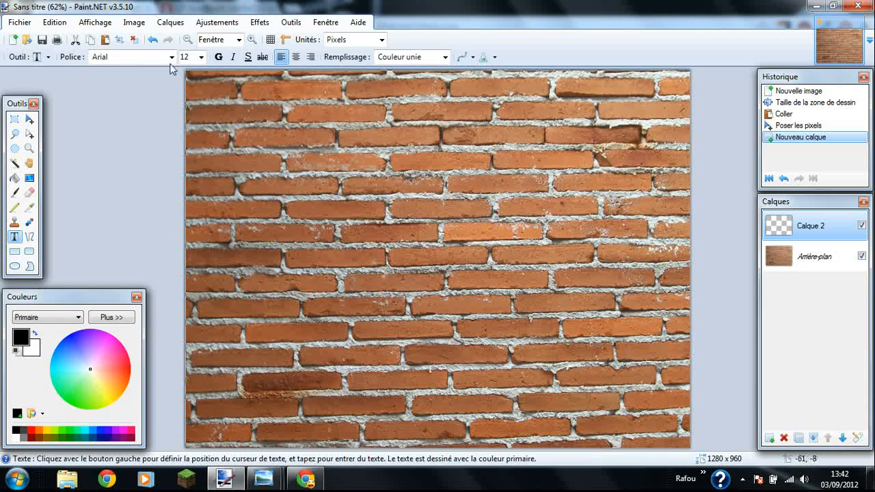
click(171, 58)
key(k)
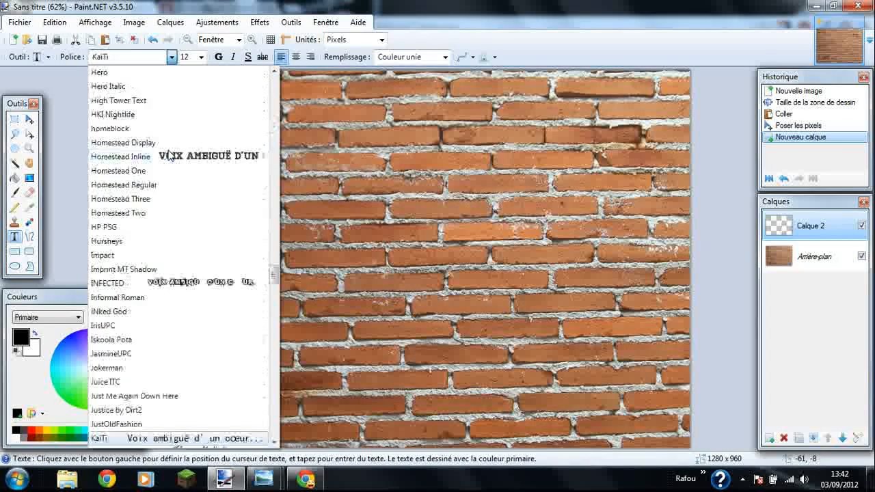
scroll(158, 248, down, 4)
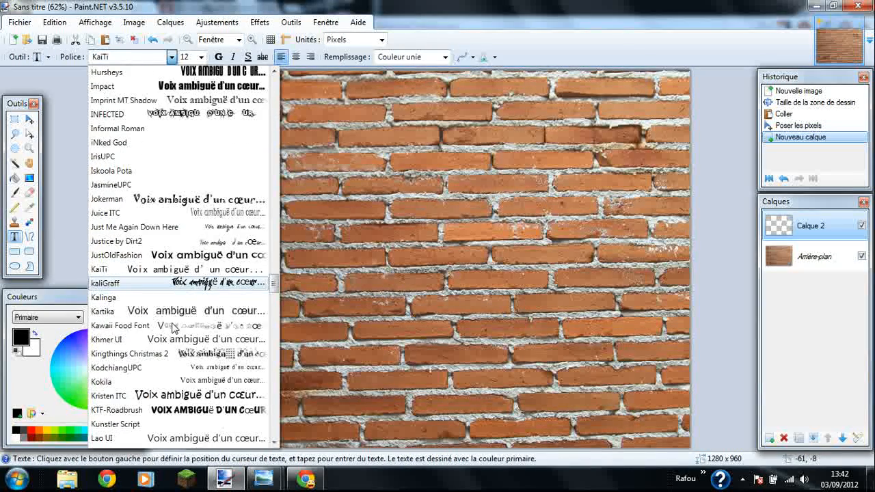
scroll(158, 320, down, 2)
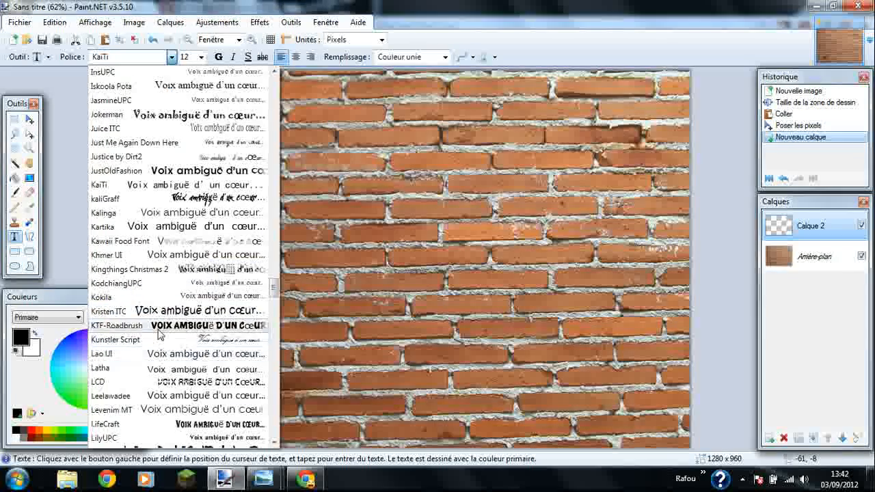
click(158, 329)
Write the text FPDNT in light blue at size 288 on the new layer and shift it fully onto the canvas.
click(260, 272)
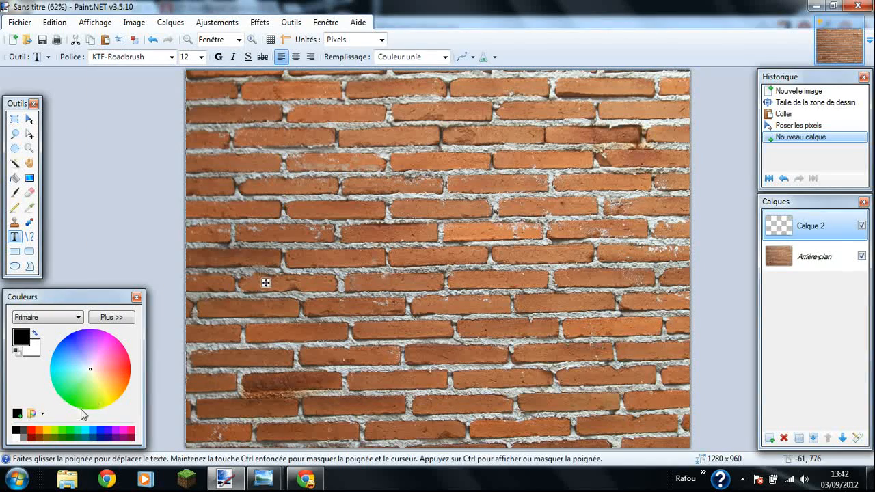
click(93, 431)
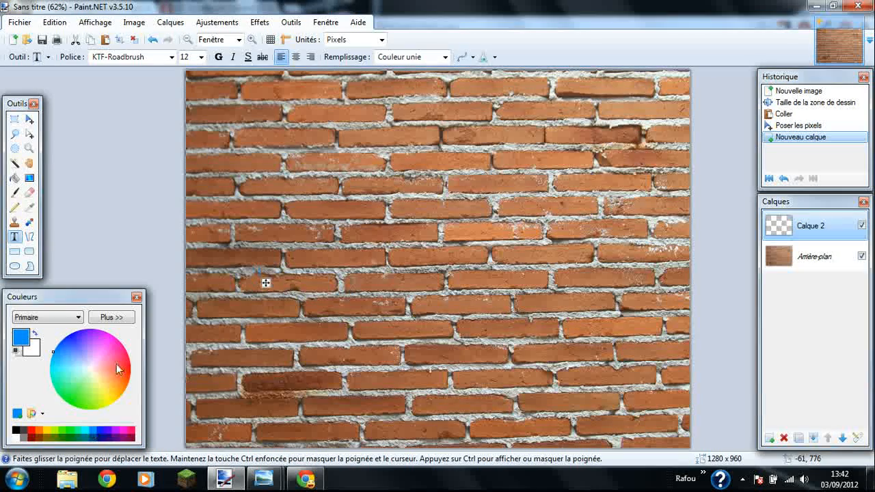
click(200, 57)
click(195, 240)
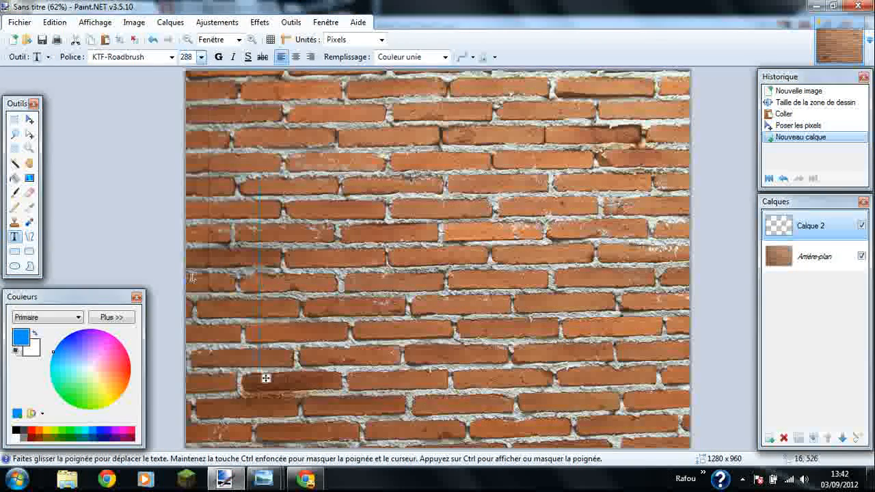
text(FPDNT)
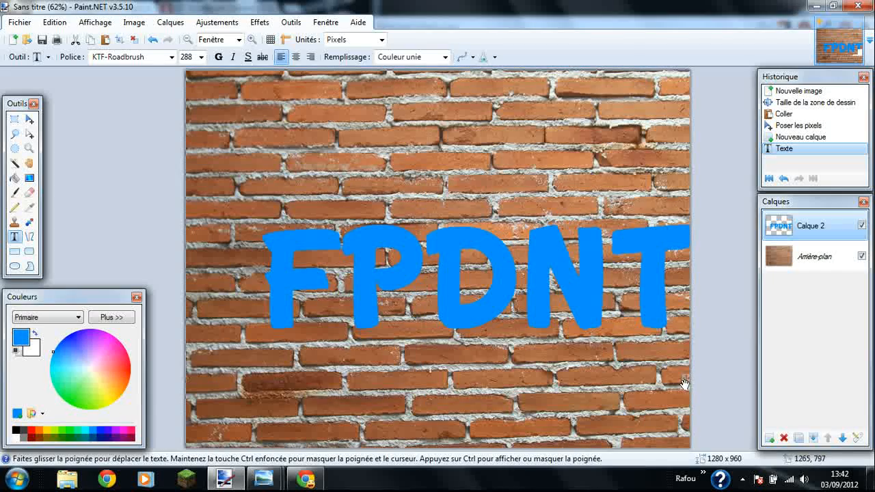
drag(684, 384, 640, 370)
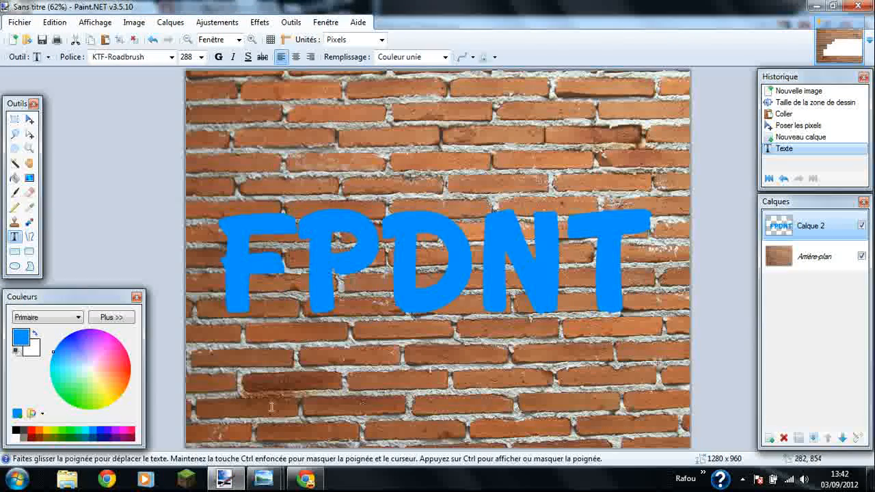
Restyle the FPDNT text in dark blue at size 216 and reposition it near the middle of the wall.
click(93, 437)
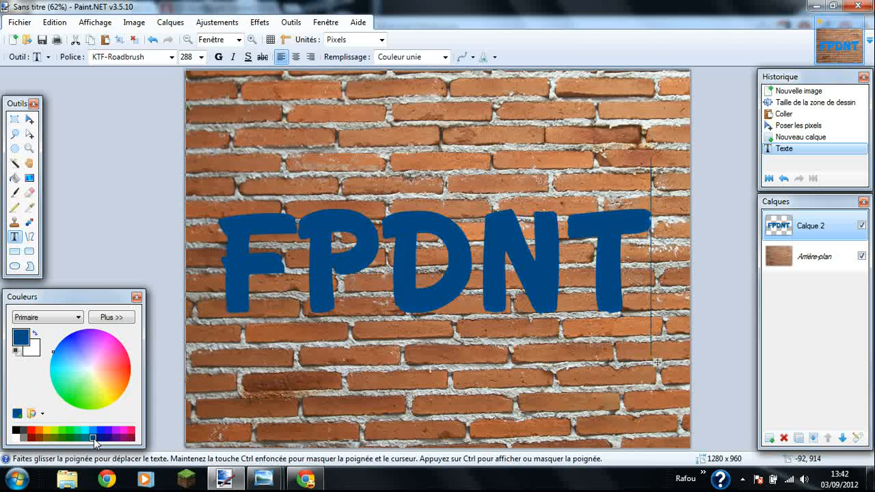
drag(654, 360, 665, 369)
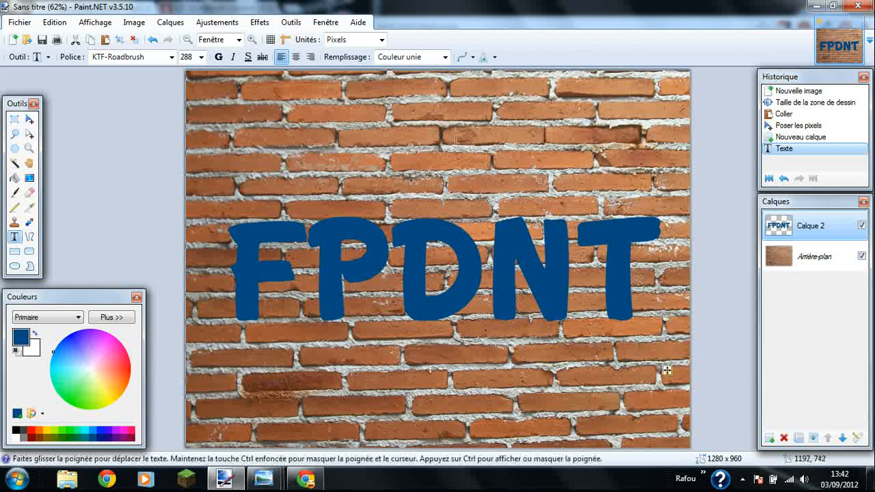
click(201, 57)
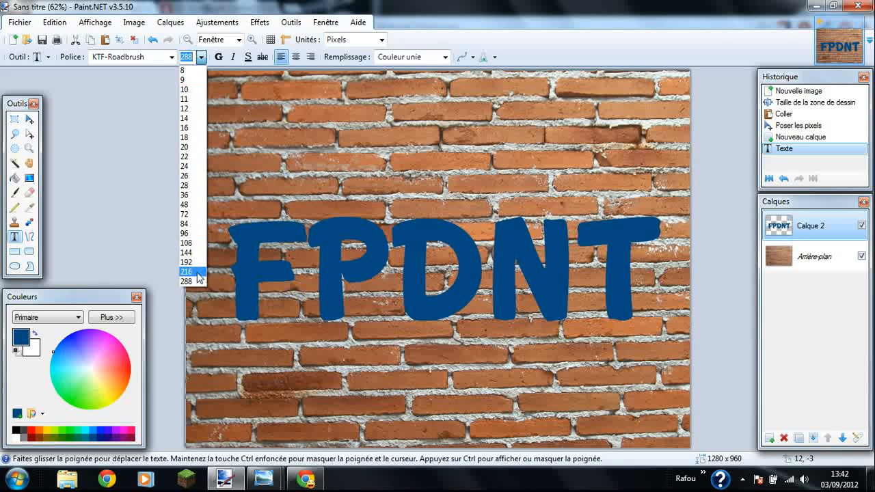
click(186, 272)
drag(557, 345, 601, 347)
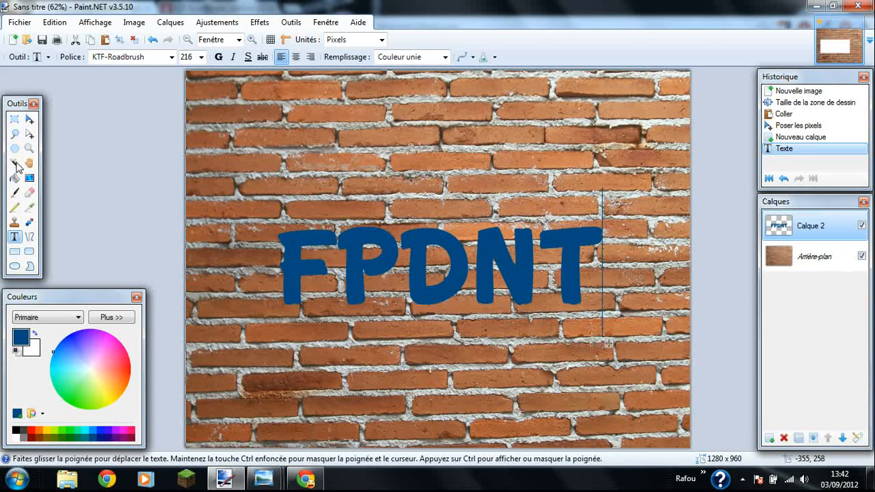
Centre the FPDNT text both horizontally and vertically on the canvas with the Object Align effect Center Both.
click(260, 22)
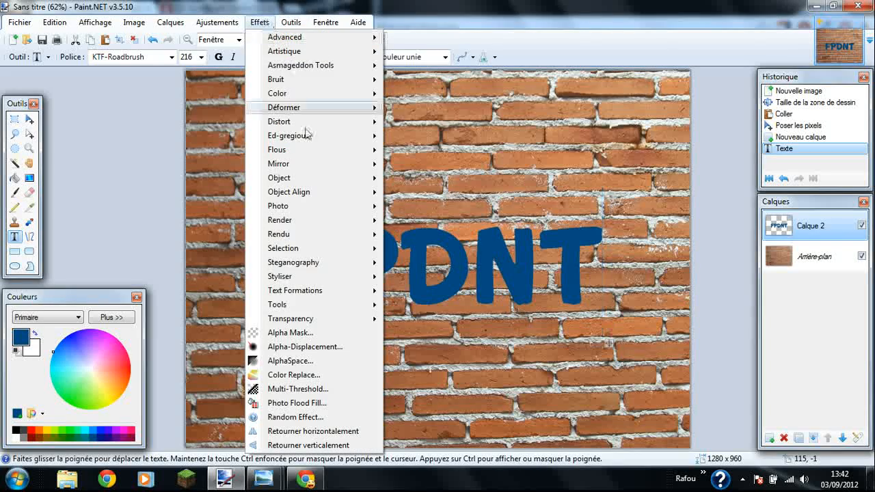
mouse_move(327, 195)
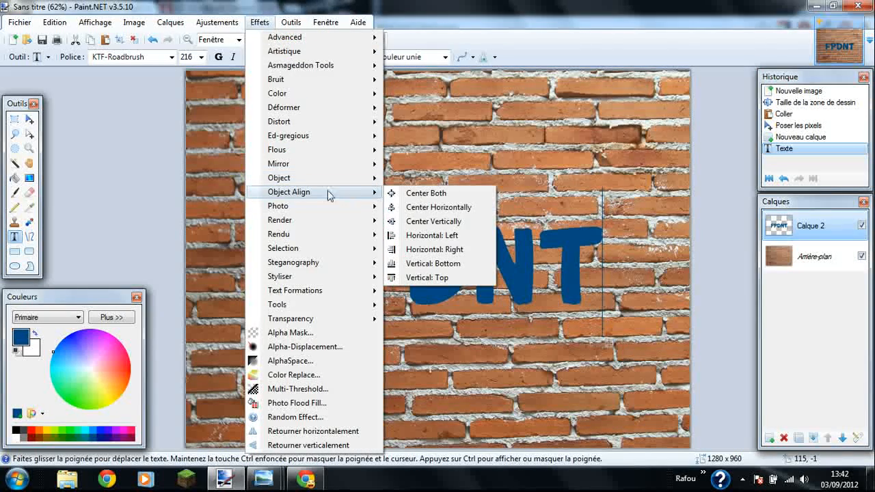
click(425, 194)
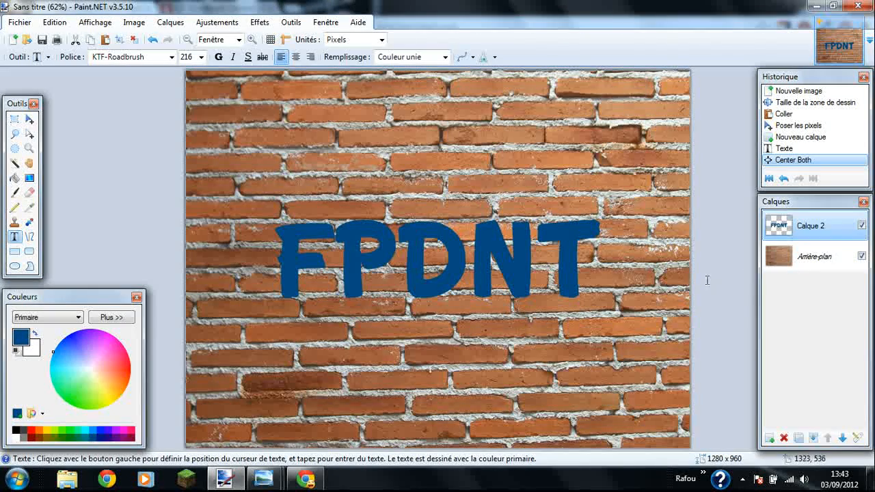
Set the primary colour to white and the secondary colour to orange.
click(15, 351)
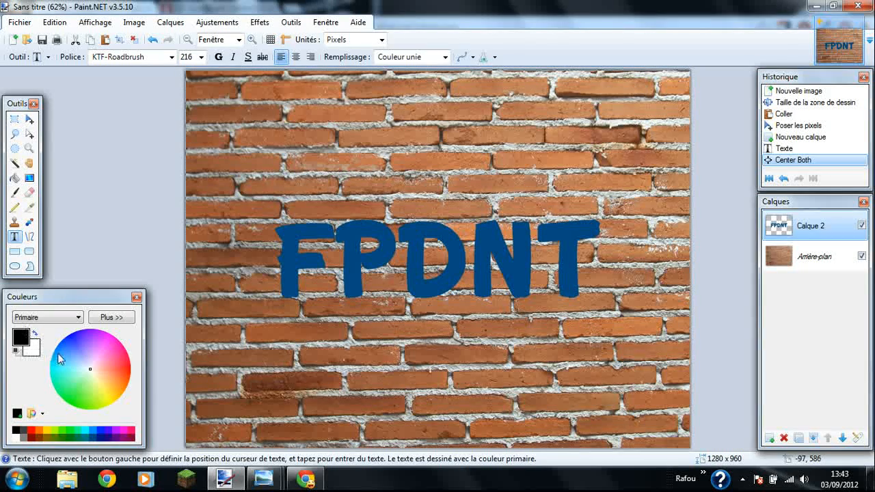
click(15, 438)
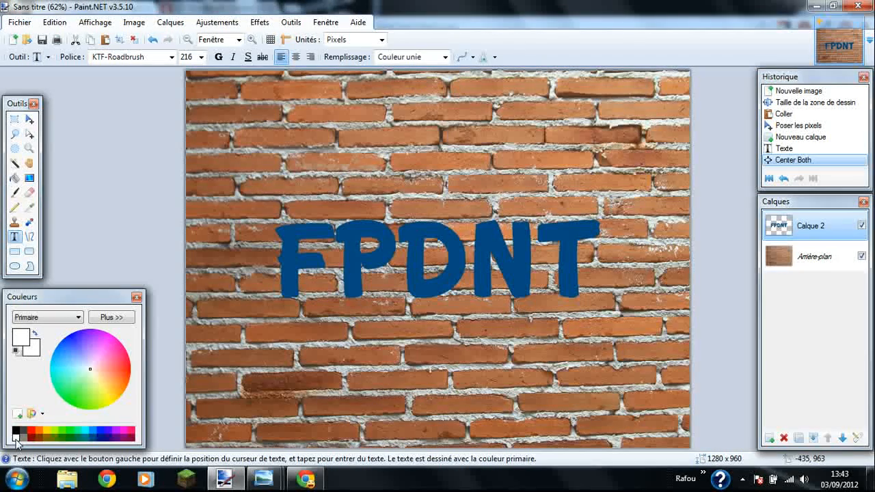
right_click(39, 430)
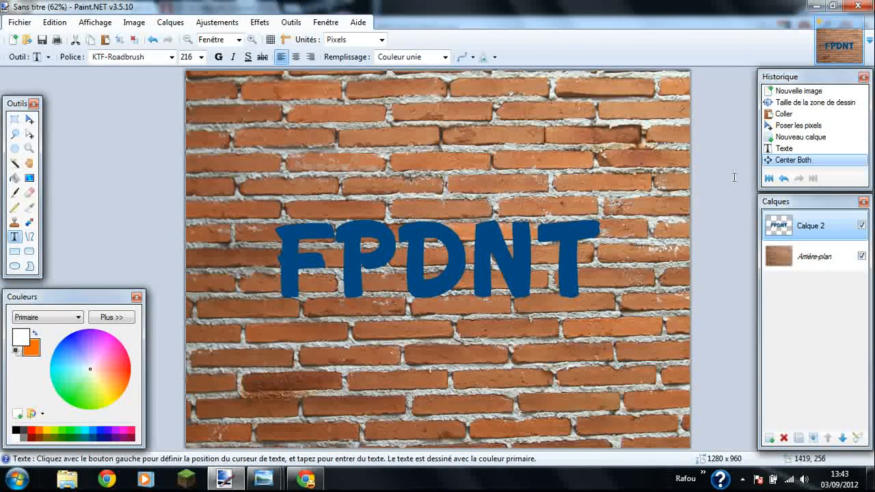
Apply the Outline Object by pyrochild effect to the text in white, with width 10 and softness 127.
click(259, 22)
mouse_move(362, 183)
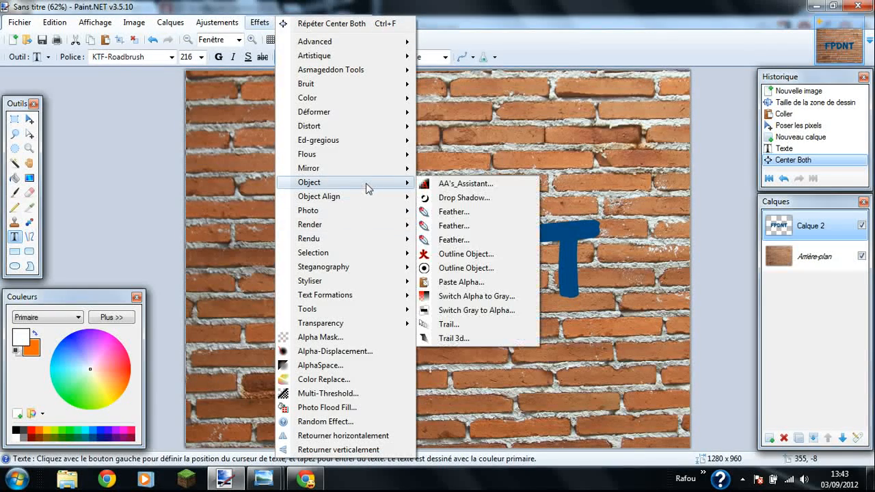
click(466, 253)
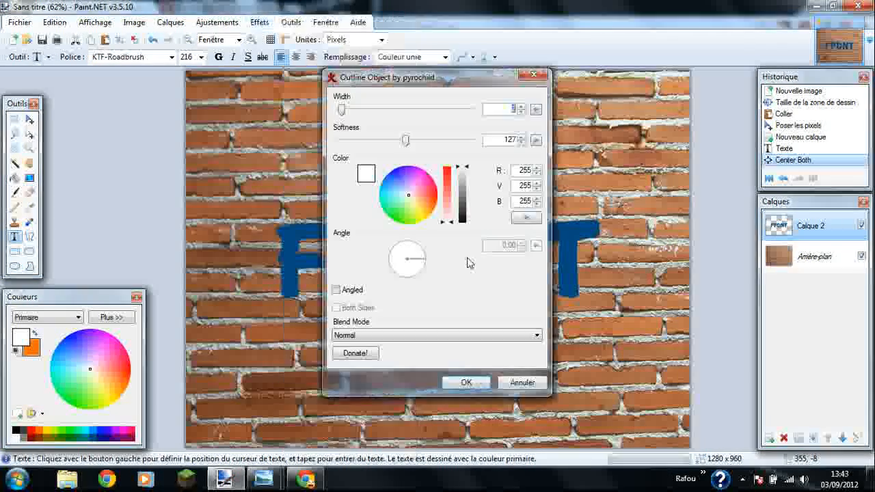
drag(386, 86, 573, 94)
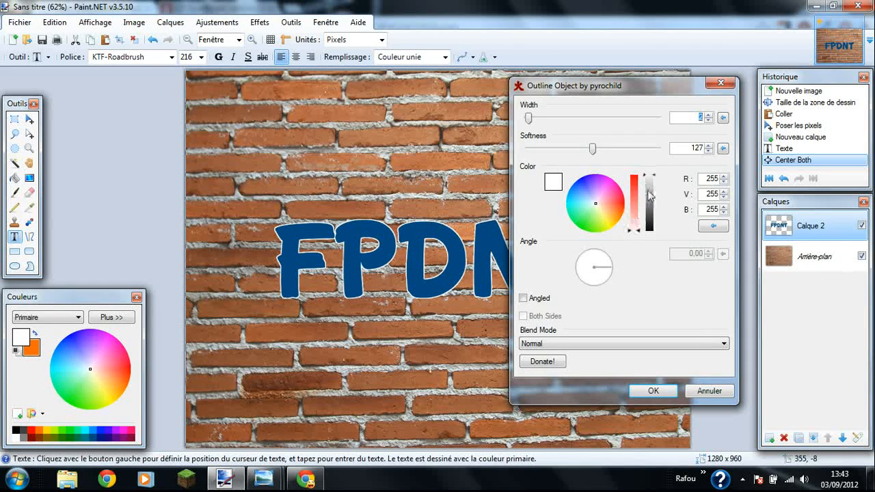
drag(528, 118, 532, 119)
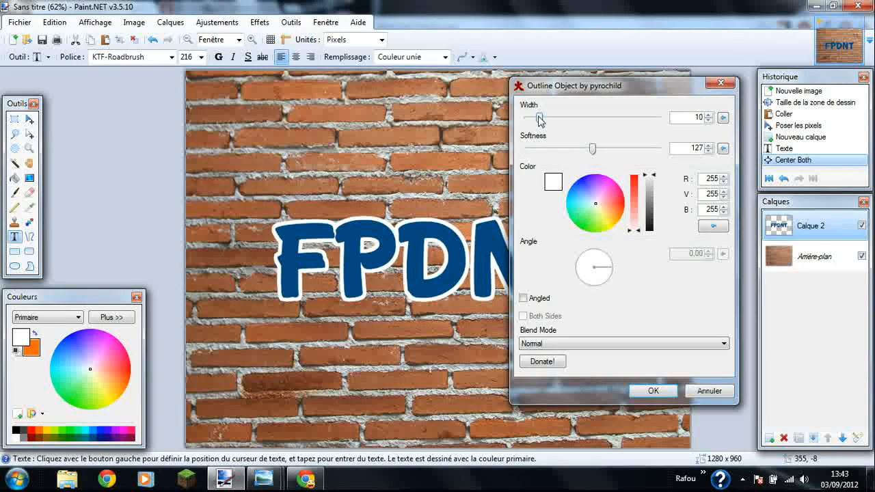
drag(551, 92, 652, 91)
drag(692, 144, 599, 153)
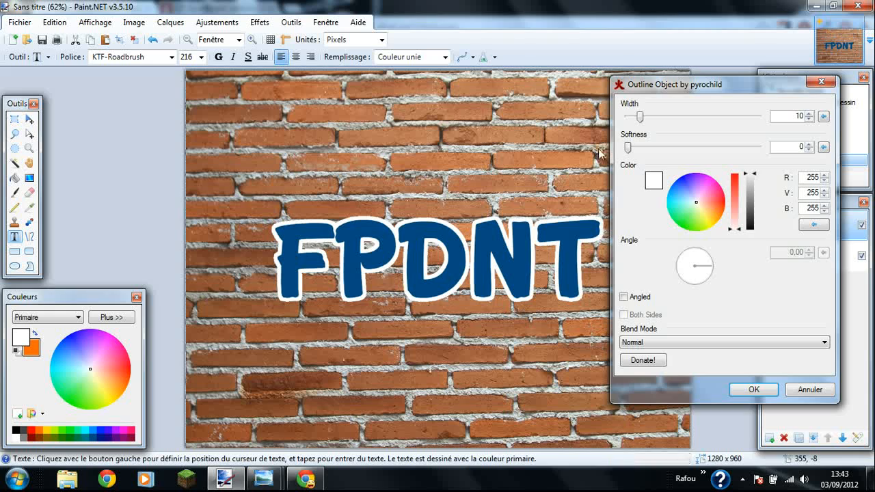
click(823, 146)
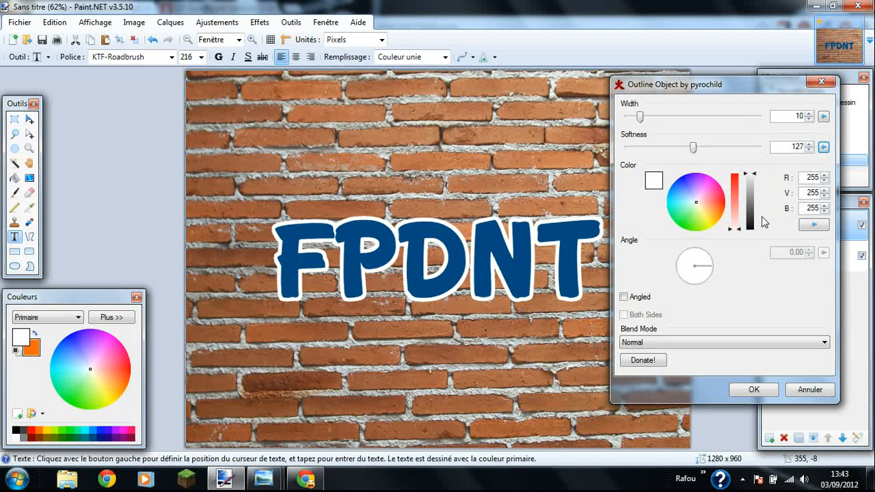
click(753, 389)
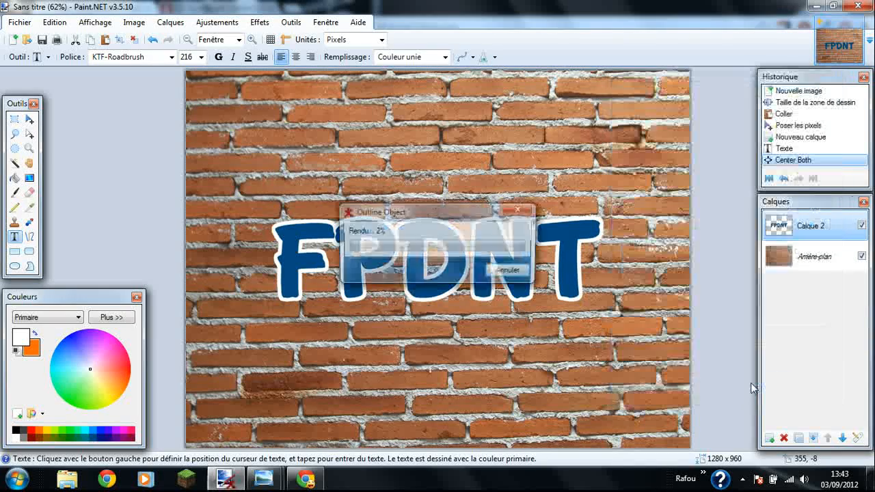
click(260, 21)
mouse_move(362, 183)
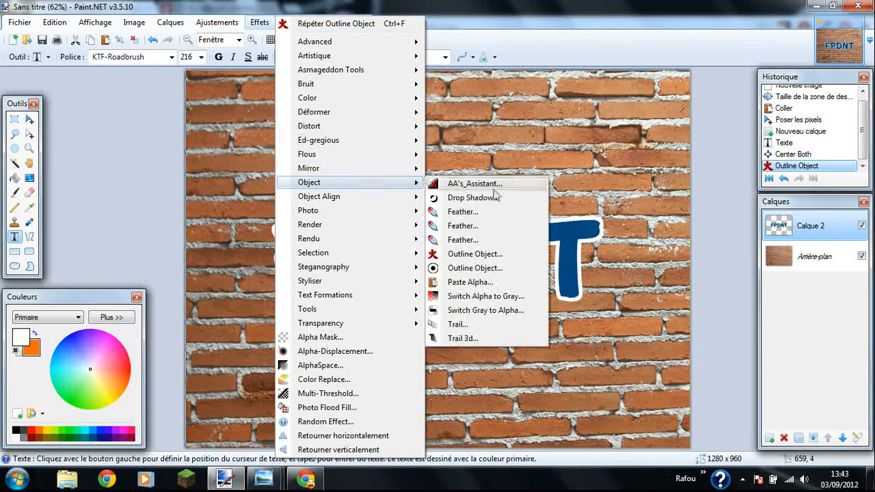
click(485, 259)
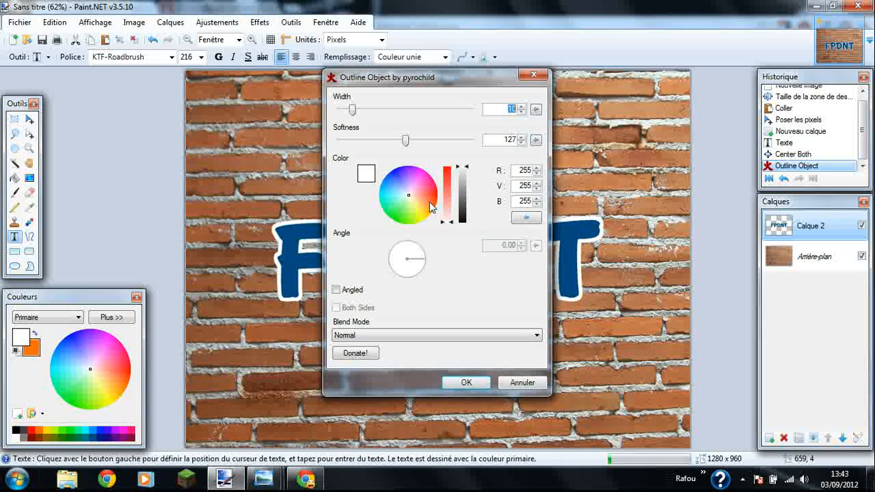
key(Return)
Swap the primary colour to orange and add an orange Outline Object around the FPDNT text with width 7 and softness 127.
click(35, 335)
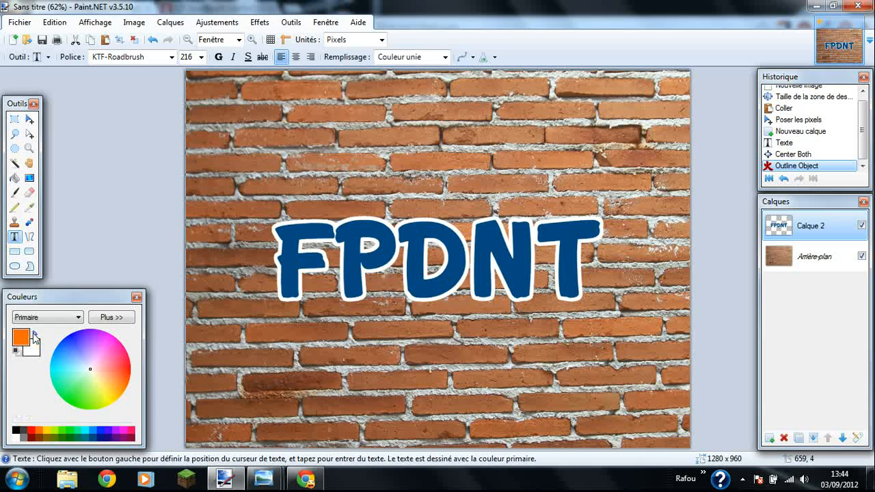
click(259, 22)
mouse_move(410, 182)
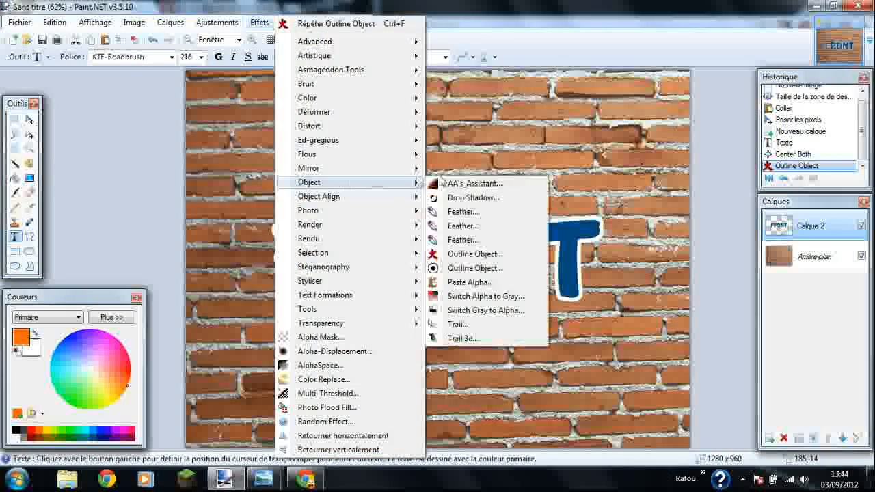
click(471, 254)
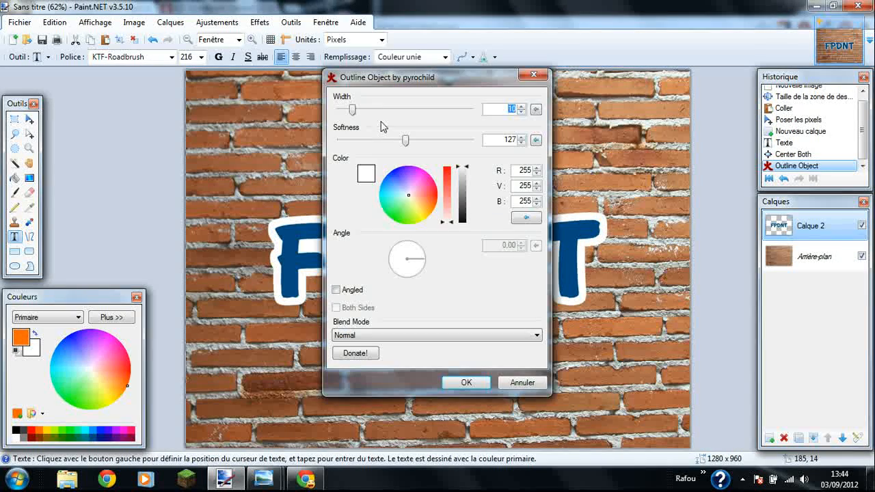
click(433, 207)
drag(404, 77, 669, 65)
drag(615, 99, 610, 100)
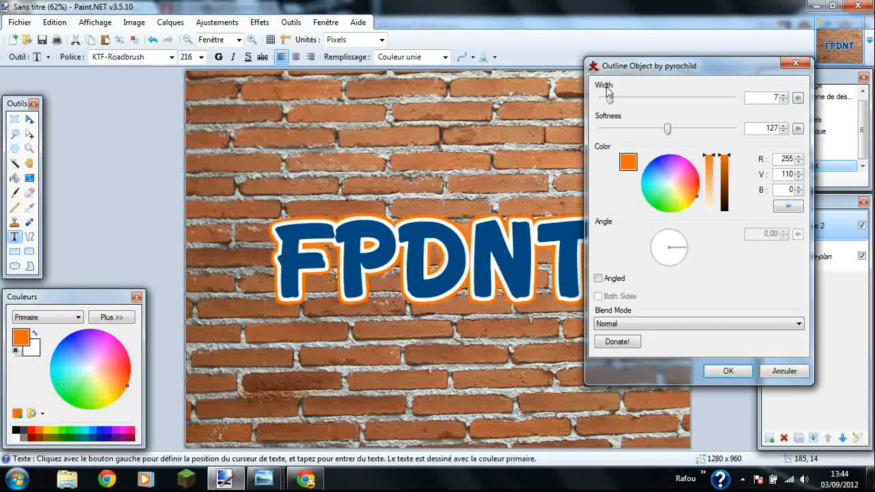
click(725, 369)
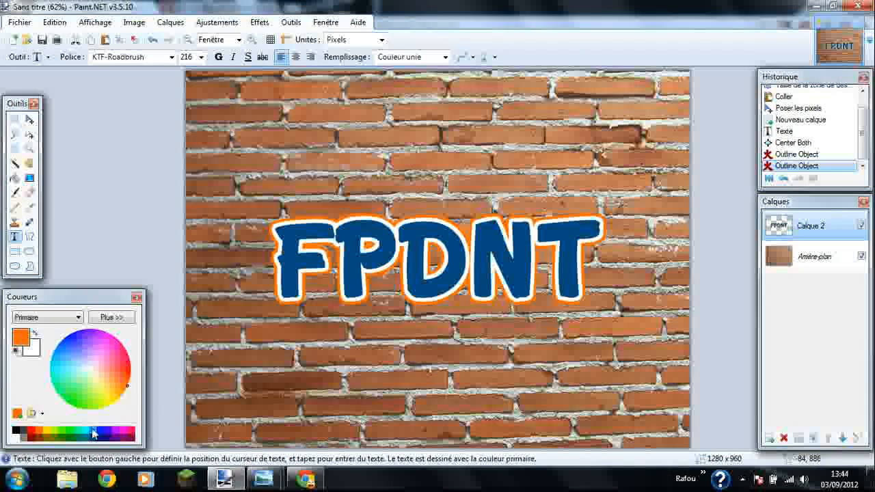
Set the primary colour to light blue and add an Outline Object in RGB 0, 144, 255 with width 7 and softness 127.
click(94, 432)
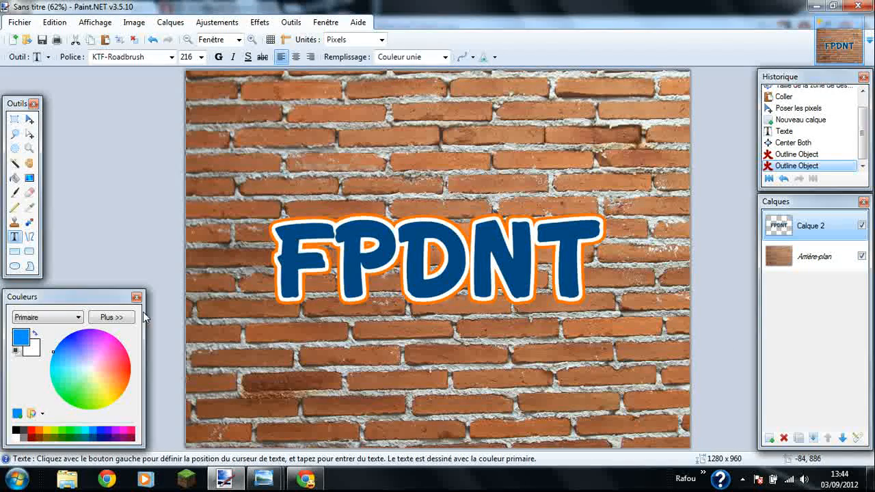
click(270, 21)
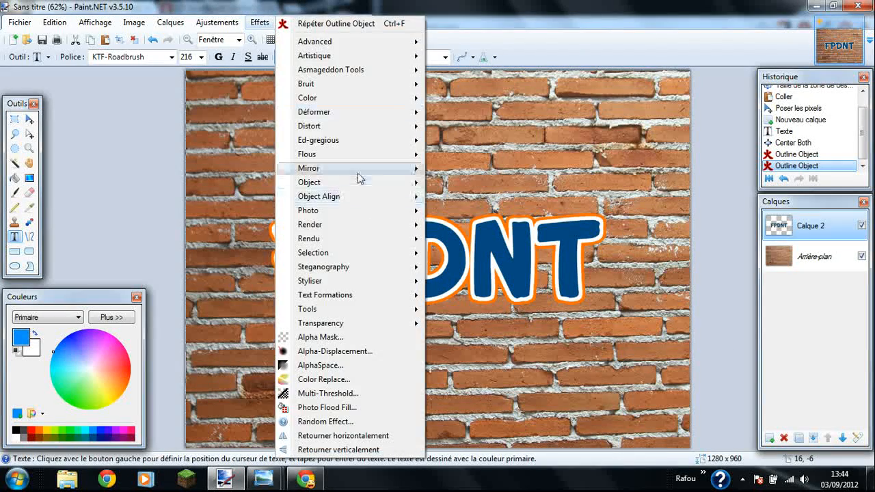
mouse_move(363, 184)
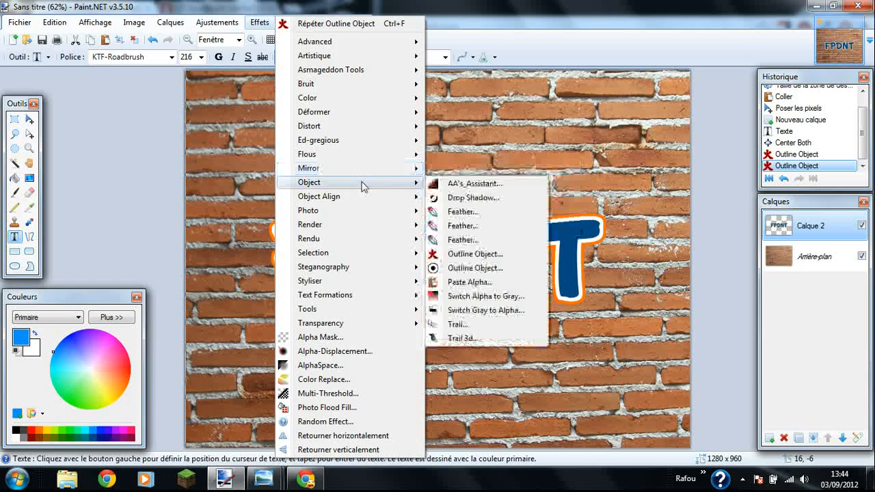
click(482, 254)
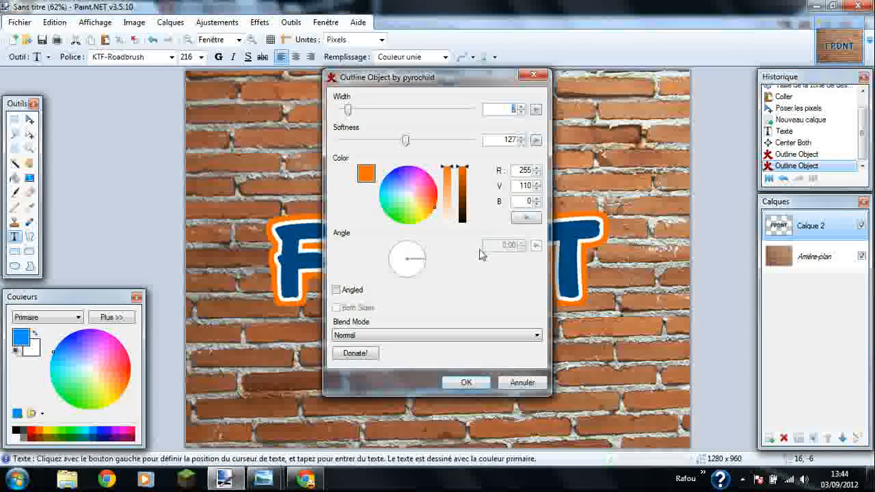
drag(424, 212, 371, 178)
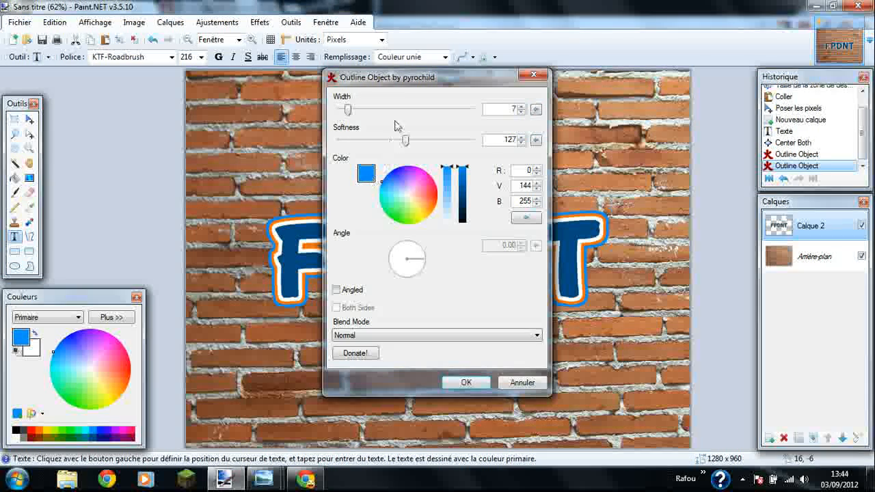
drag(446, 83, 641, 80)
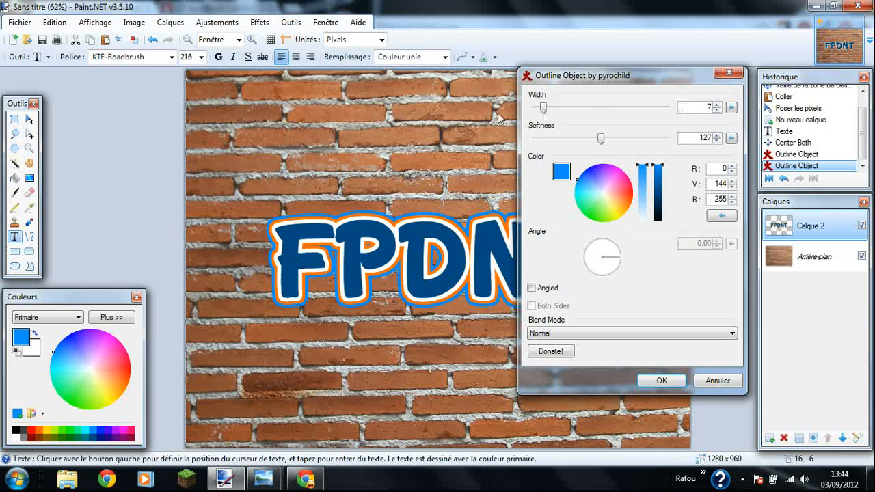
click(659, 380)
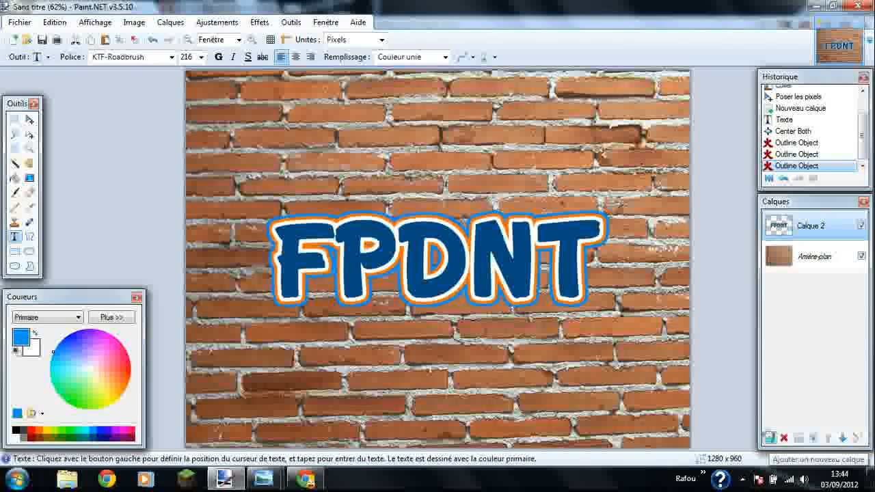
Add a new layer, sample the lettering's dark blue from Calque 2 as primary colour, and make Calque 3 active again.
click(768, 437)
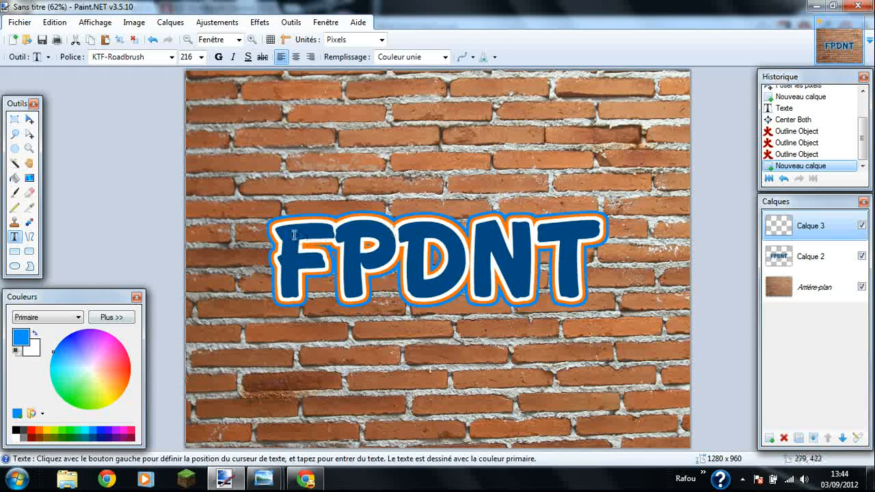
click(29, 207)
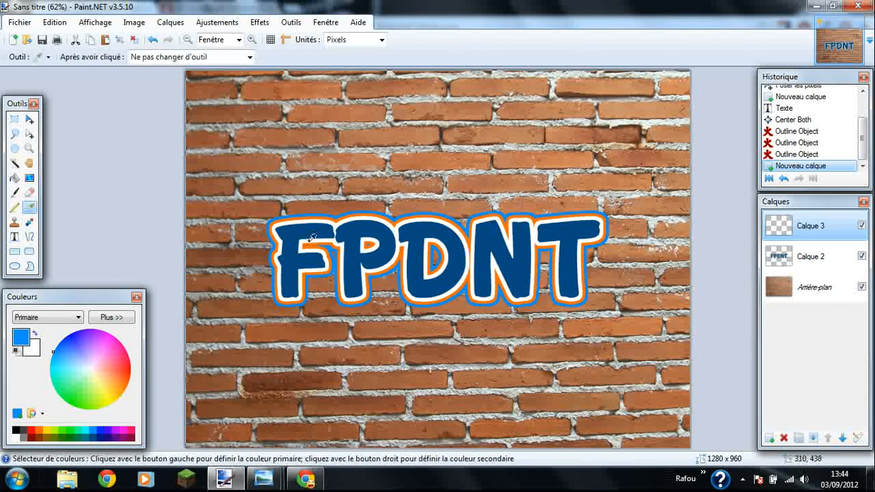
click(301, 212)
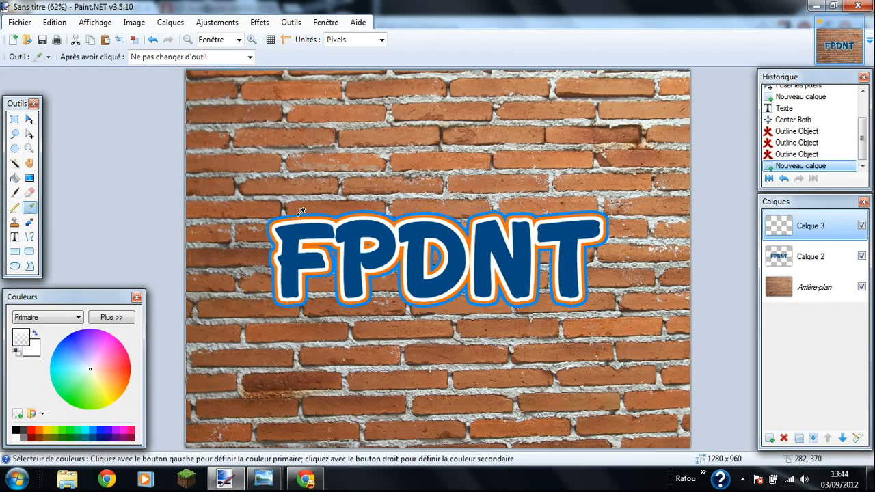
click(812, 254)
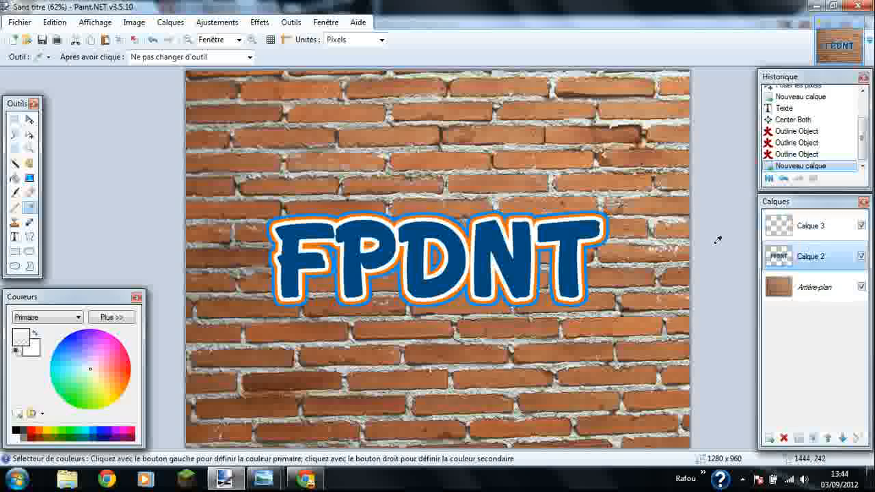
click(574, 224)
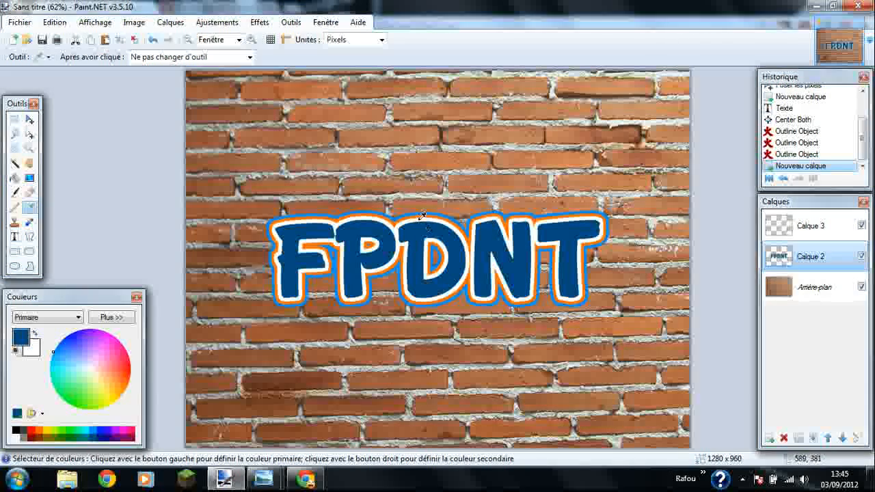
click(789, 227)
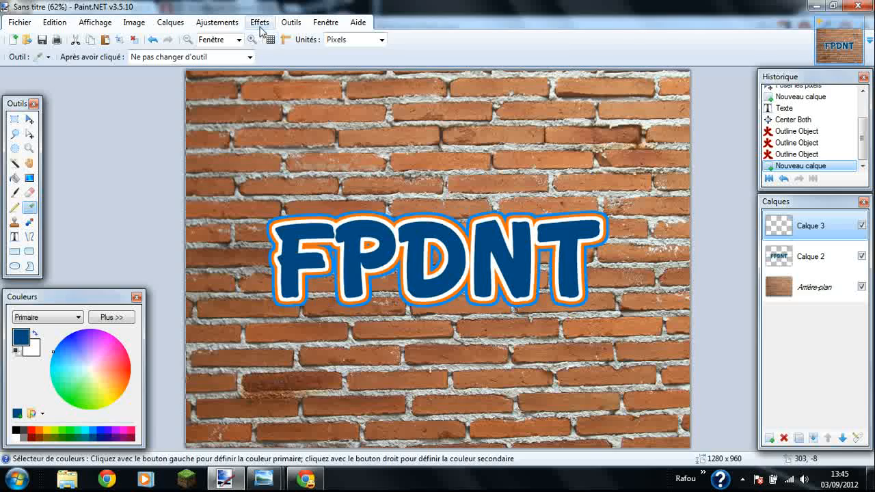
Set the Text tool's font to WC Rhesus A Bta.
click(260, 23)
click(13, 237)
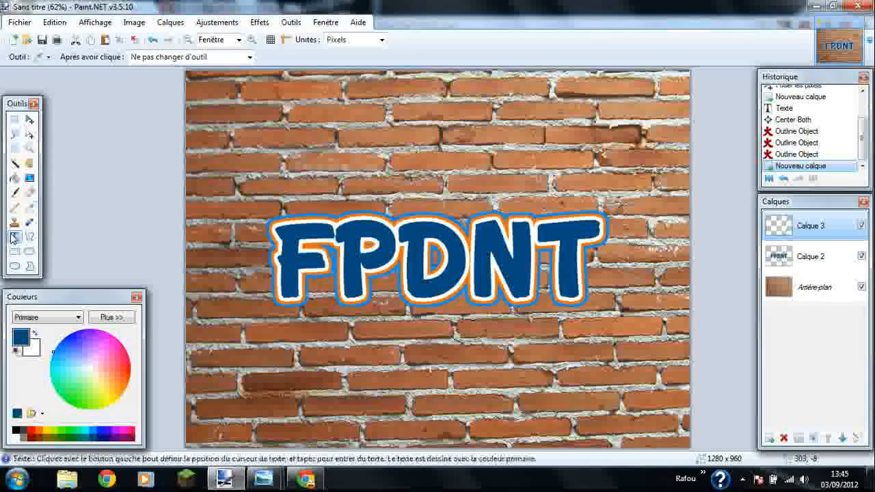
click(171, 57)
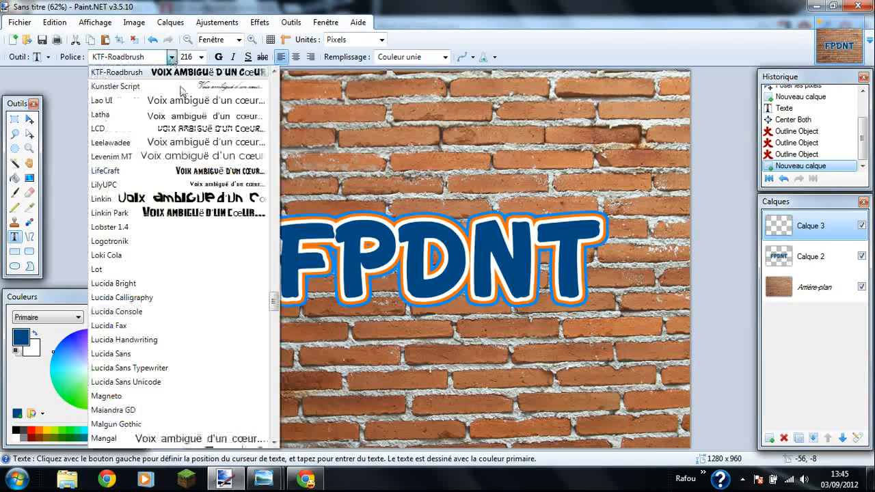
drag(273, 297, 273, 429)
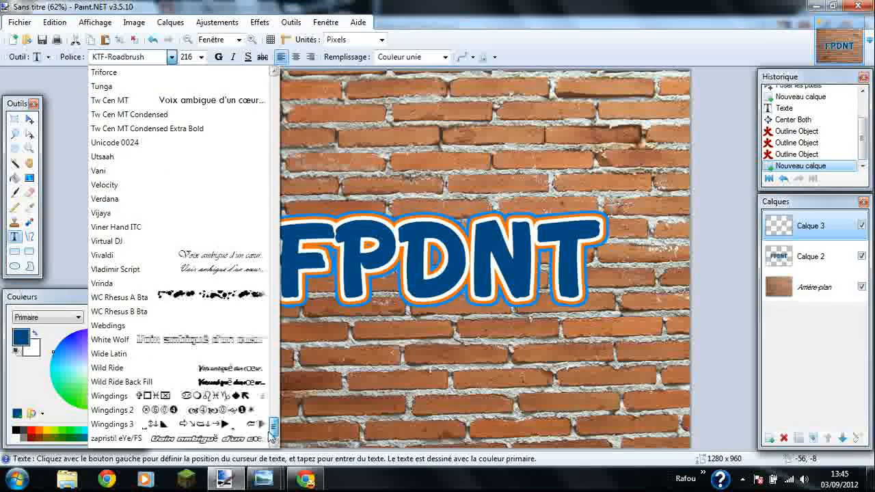
click(158, 299)
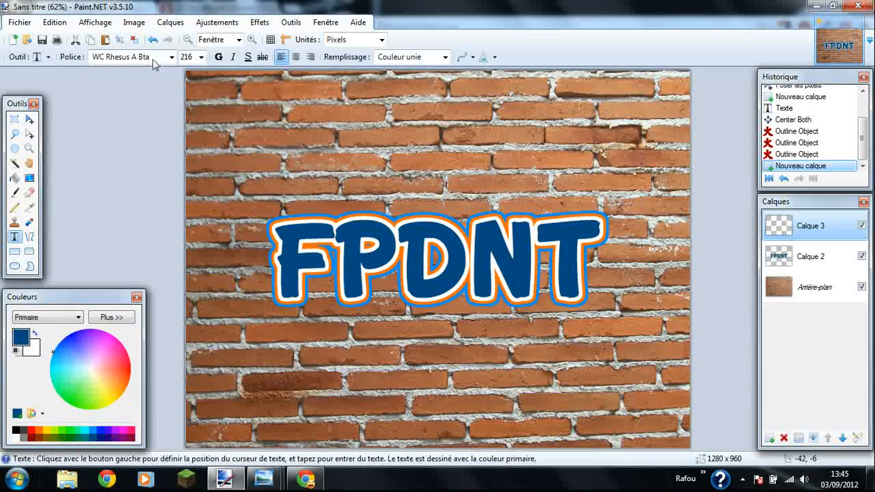
Add a dark blue paint-splatter character on Calque 3 and move it over the tops of the letters F and P.
click(280, 157)
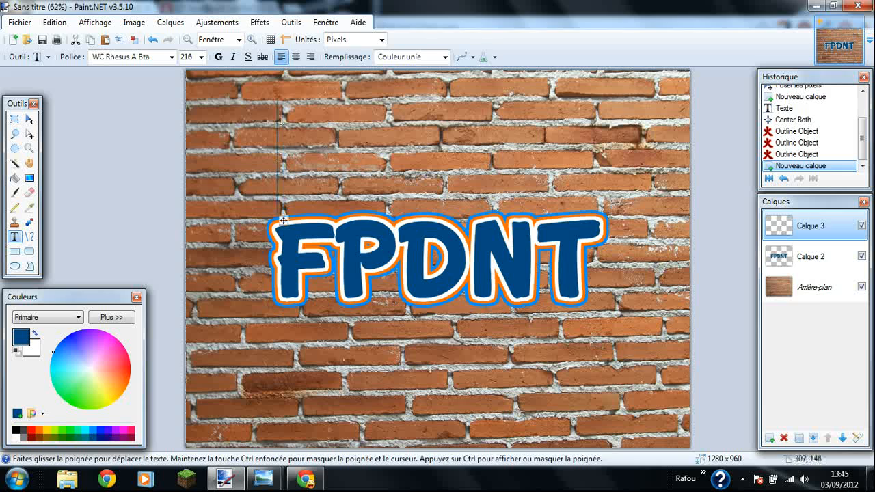
text(a)
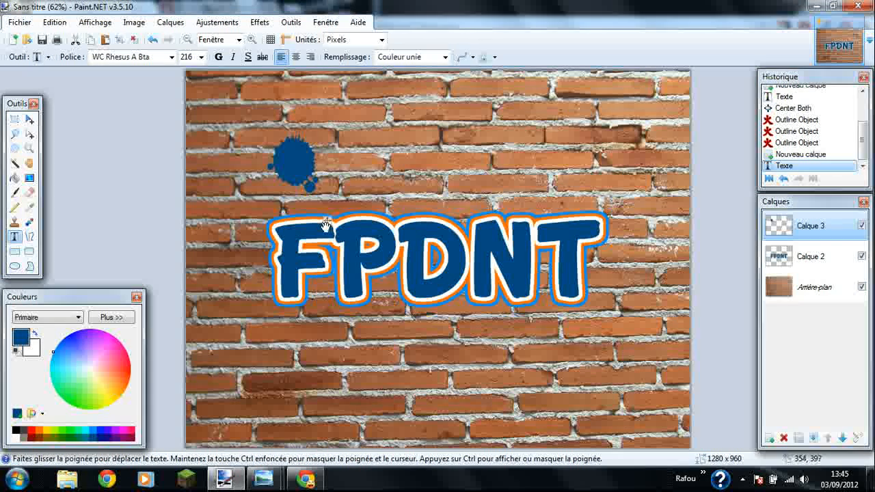
key(BackSpace)
text(a)
drag(357, 224, 348, 277)
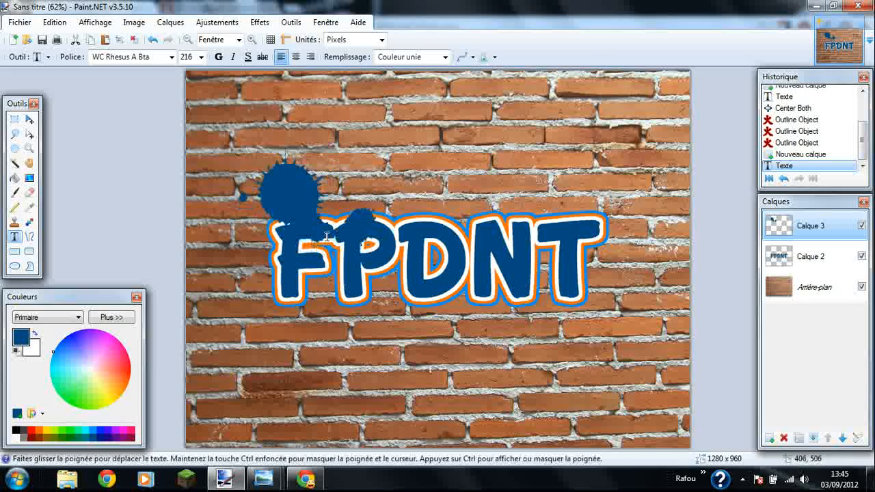
Reduce the splatter to size 108 and reposition it over the upper gap between F and P.
click(202, 57)
click(187, 238)
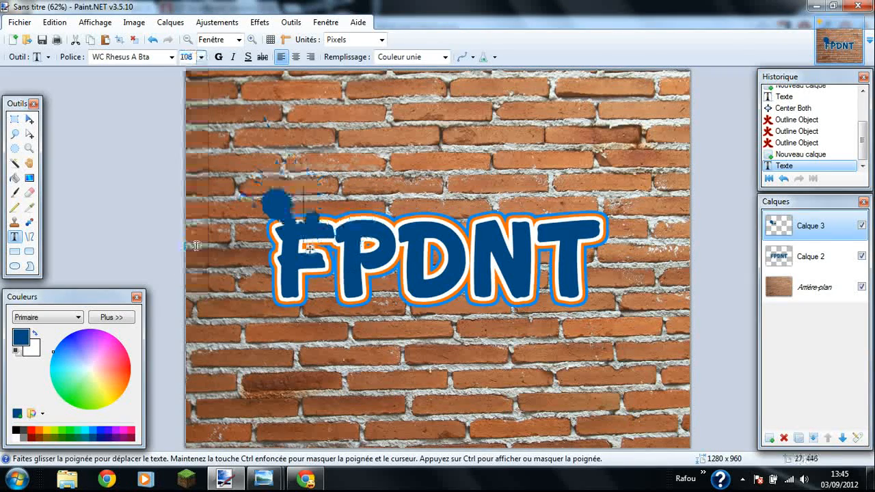
drag(310, 247, 348, 254)
Add two more dark blue splatters, one at the top between N and T and one beneath the P and D.
click(578, 112)
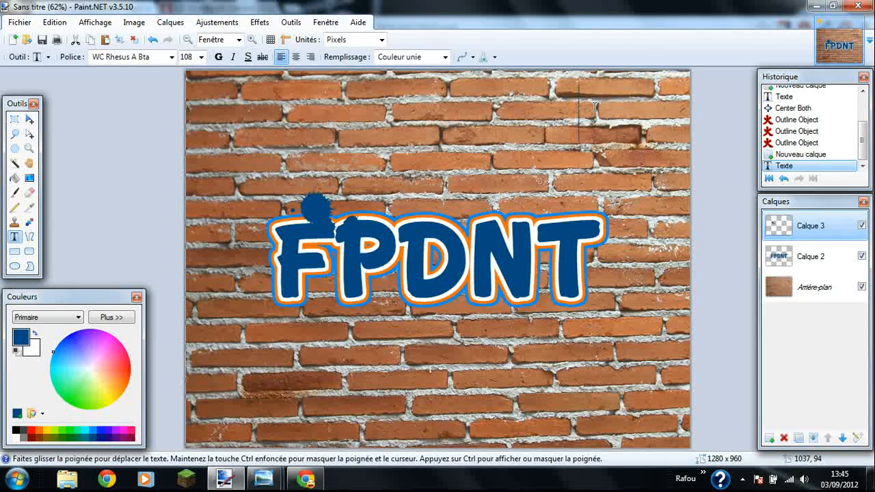
text(a)
drag(633, 149, 571, 271)
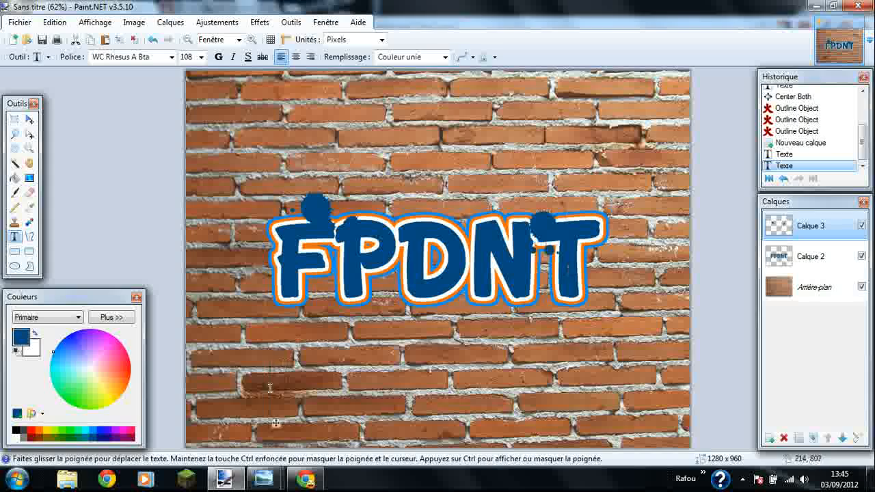
text(z)
drag(332, 424, 433, 326)
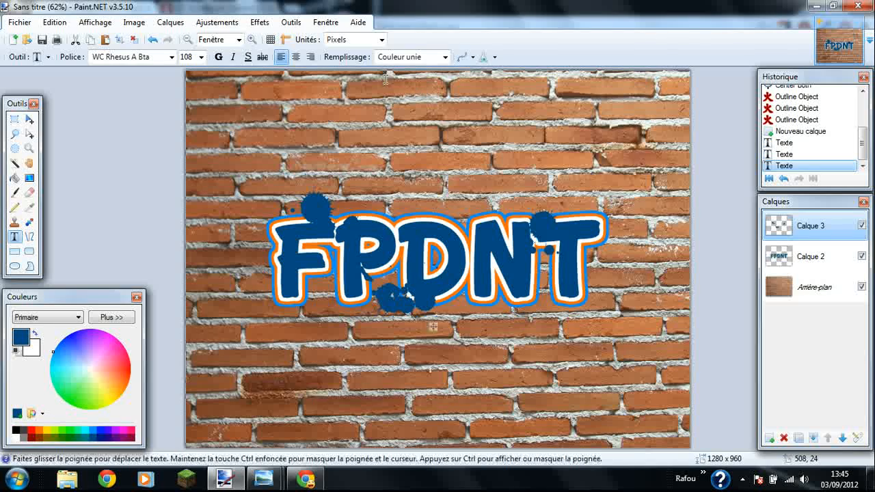
Swap the primary colour to white and place a white splatter character over the top of the D.
click(14, 119)
click(14, 236)
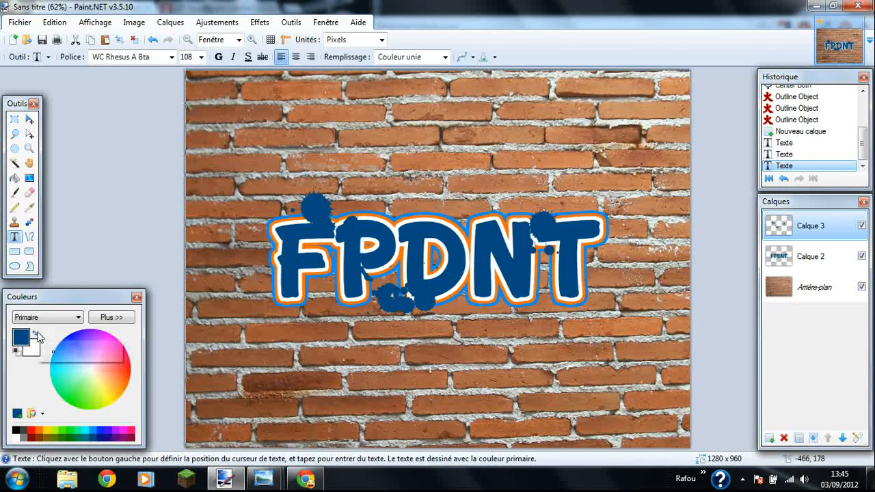
click(35, 332)
click(457, 111)
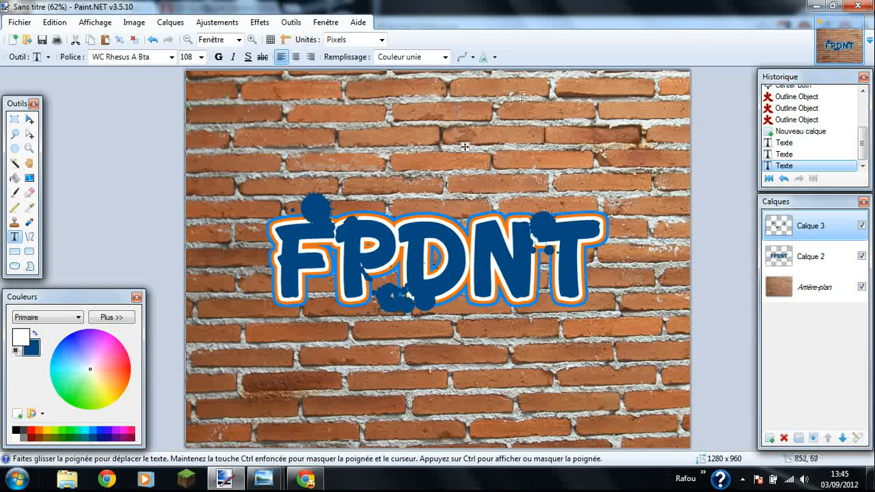
text(a)
drag(511, 147, 480, 251)
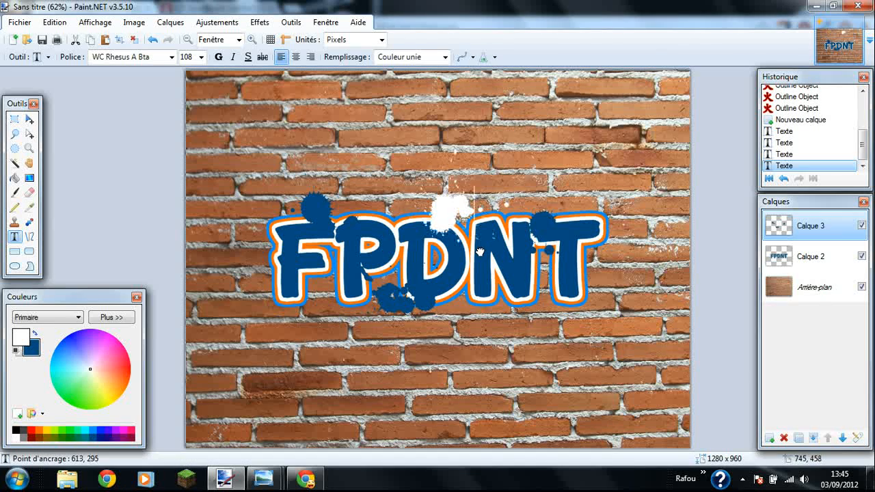
Add a second white splatter using the character b and move it over the lower left edge of the F.
click(222, 390)
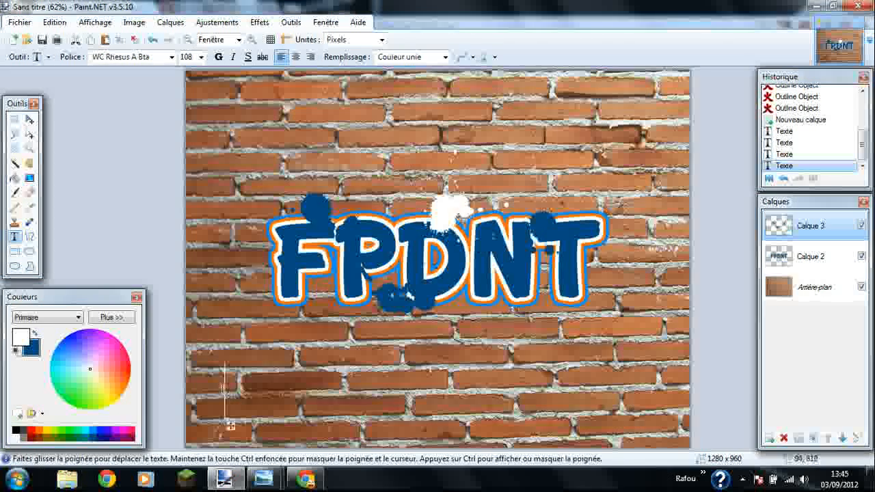
text(b)
drag(269, 426, 297, 330)
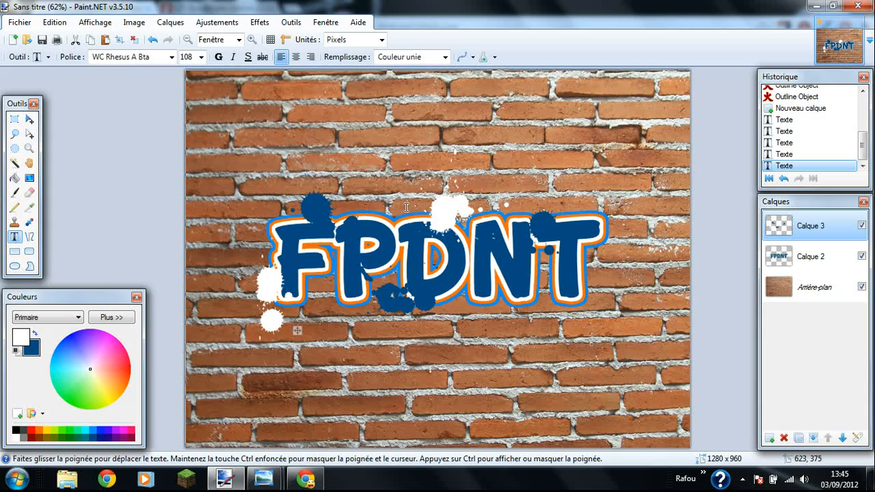
Sample the outline colours on Calque 2, light blue as primary and orange as secondary, and reactivate Calque 3.
click(29, 207)
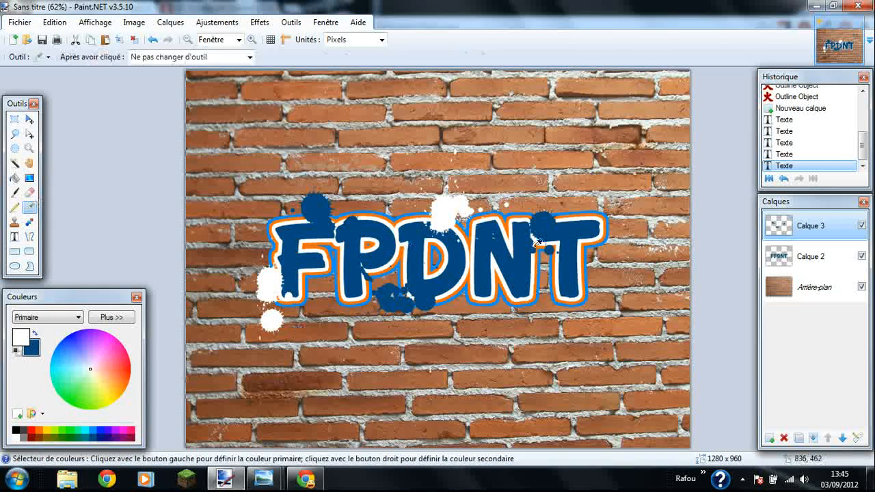
click(780, 263)
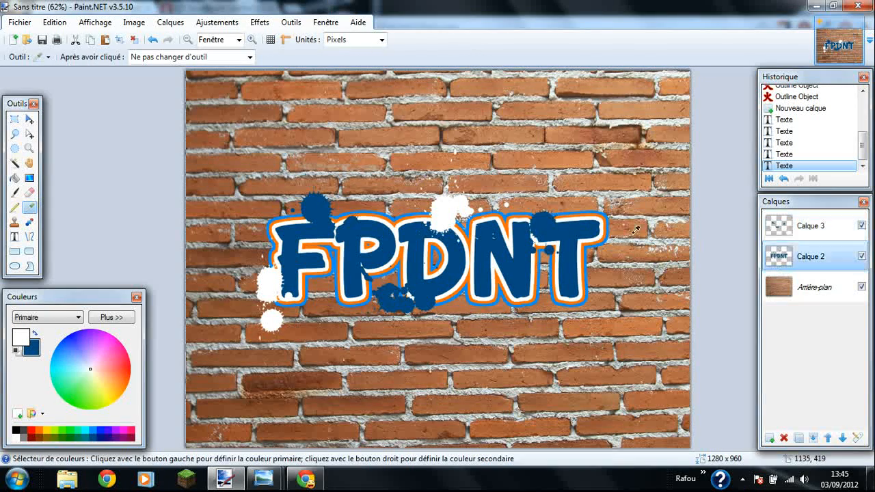
click(585, 208)
right_click(585, 211)
click(840, 225)
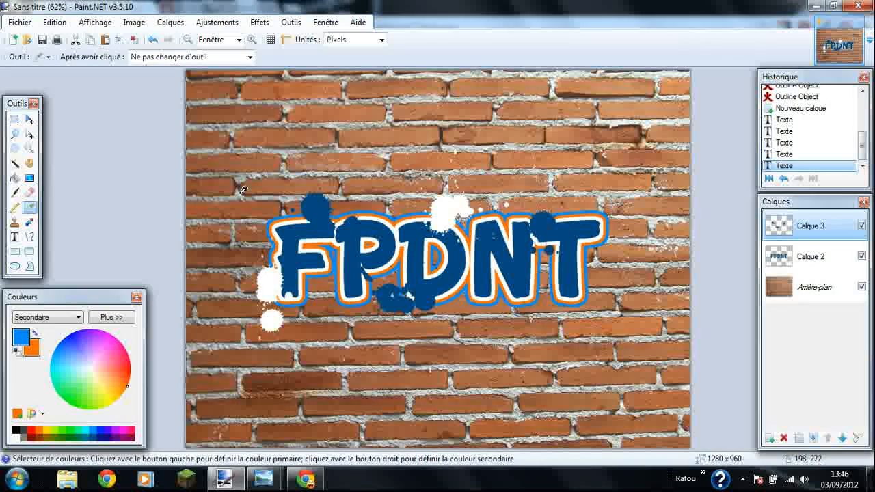
Place a light blue splatter beneath the N using the character a in the WC Rhesus B Bta font.
click(14, 237)
click(171, 57)
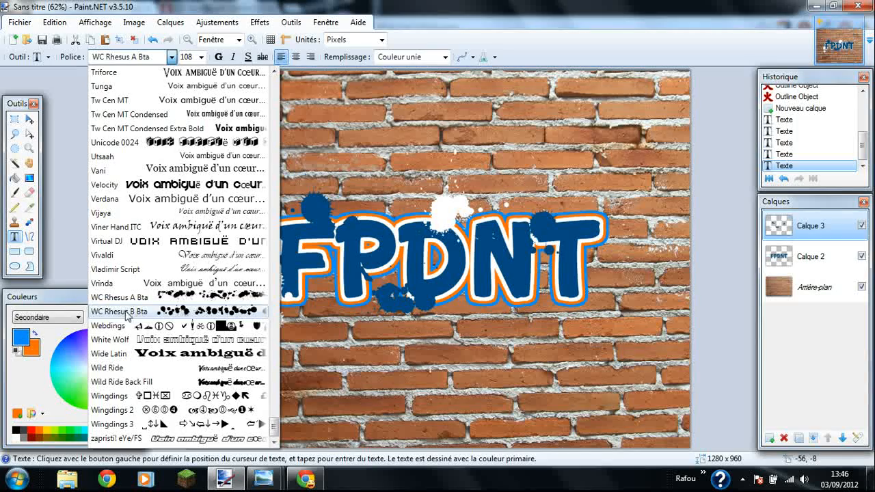
click(132, 312)
click(316, 136)
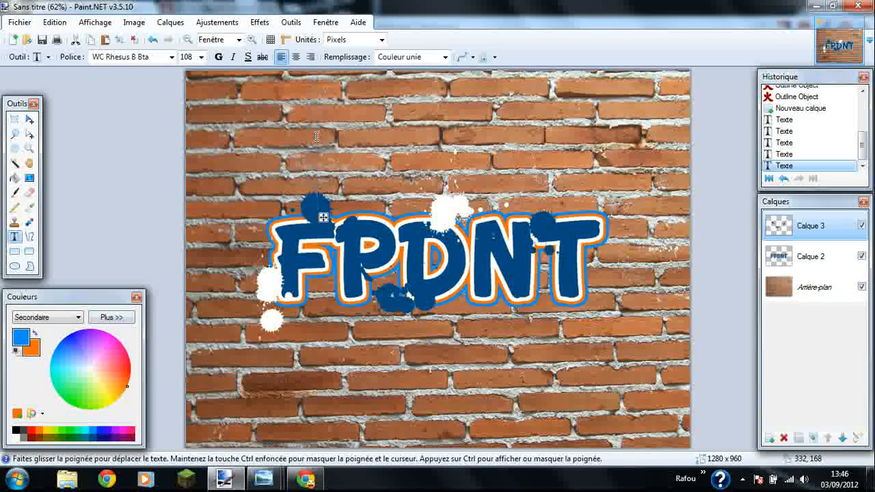
text(a)
drag(377, 218, 550, 382)
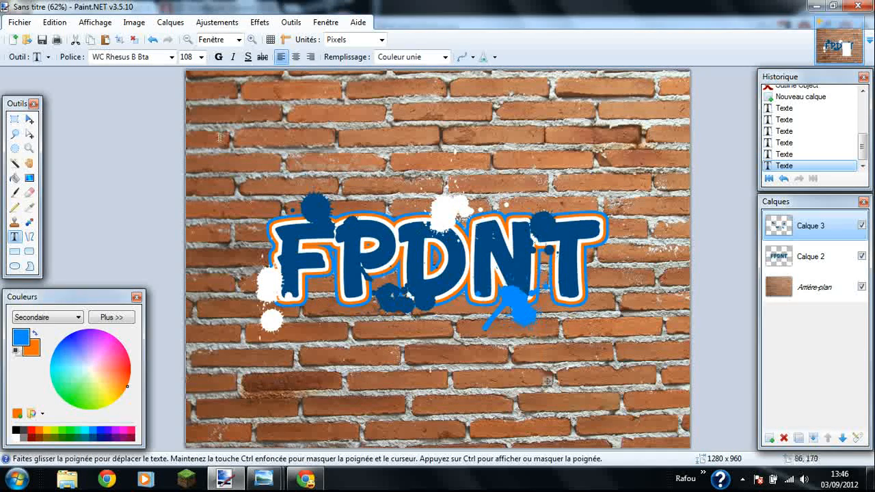
Add another light blue splatter using the character e over the upper right end of the T and commit it.
text(e)
drag(287, 218, 634, 283)
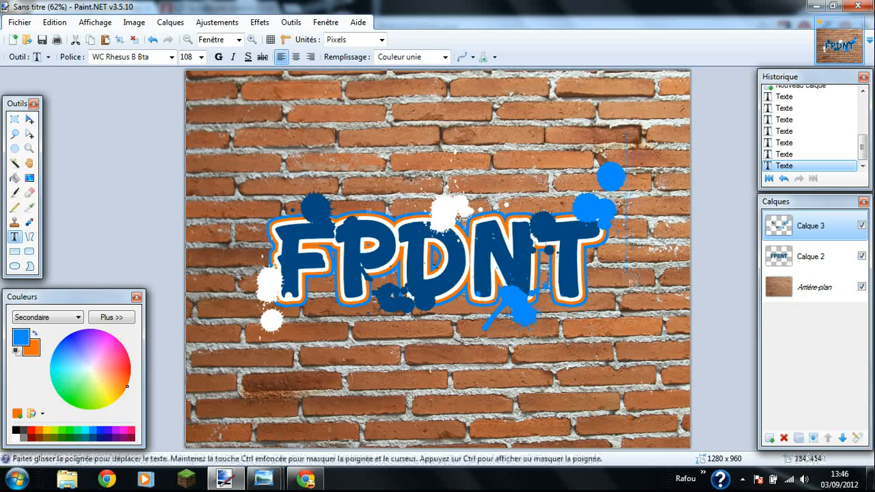
click(35, 335)
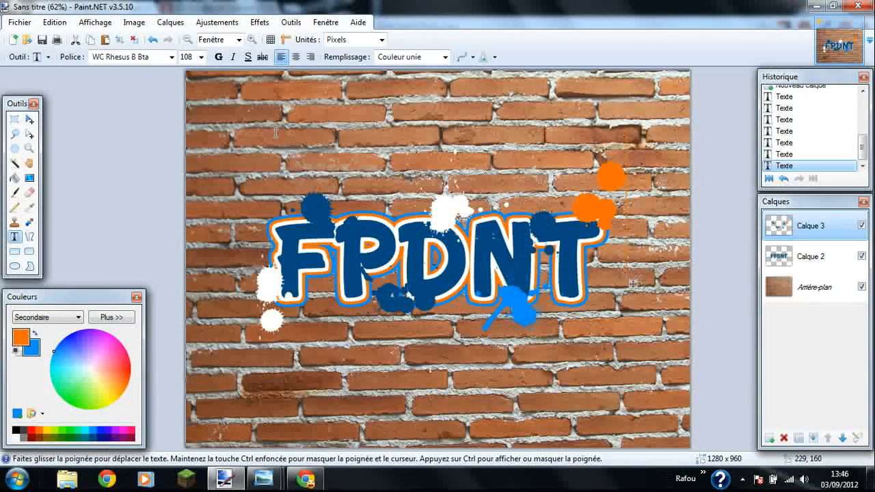
click(35, 334)
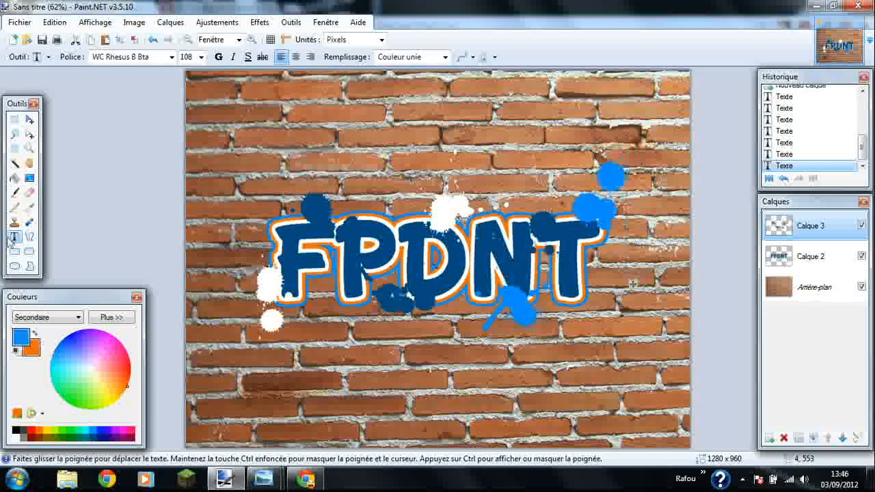
click(29, 237)
click(15, 237)
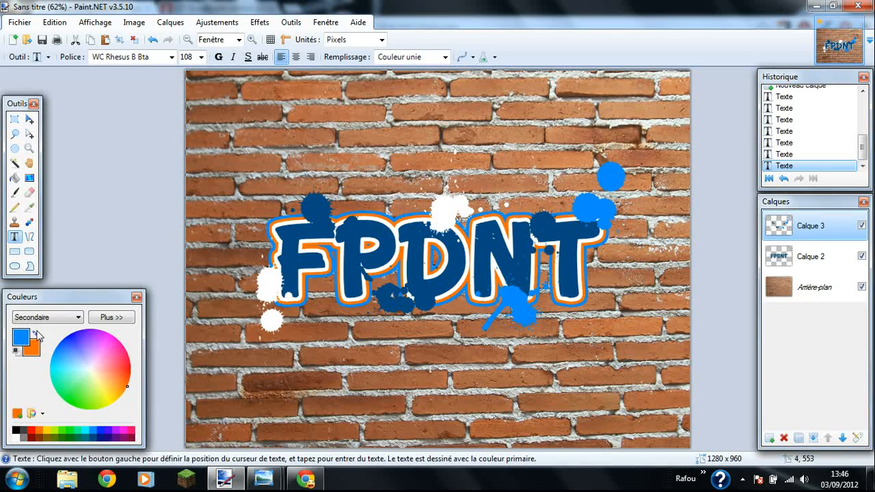
Swap the primary colour to orange and place a splatter using the character z beside the lower right of the T.
click(35, 333)
click(272, 102)
text(a)
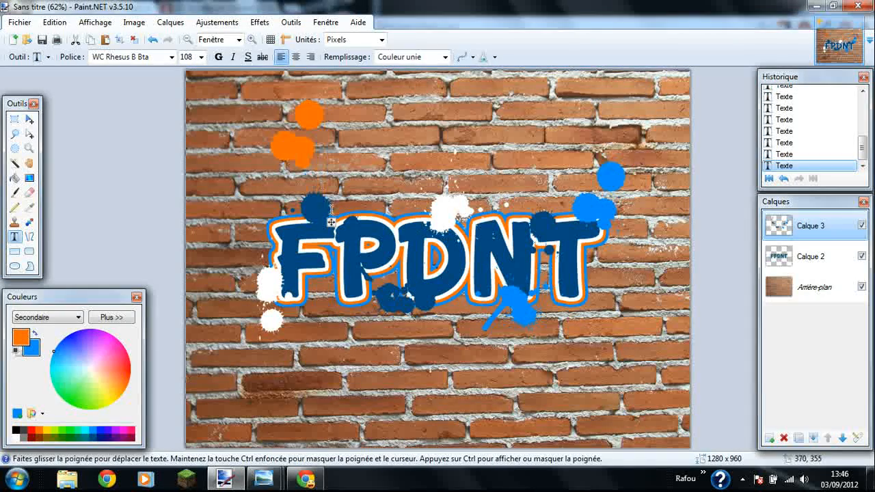
key(BackSpace)
text(z)
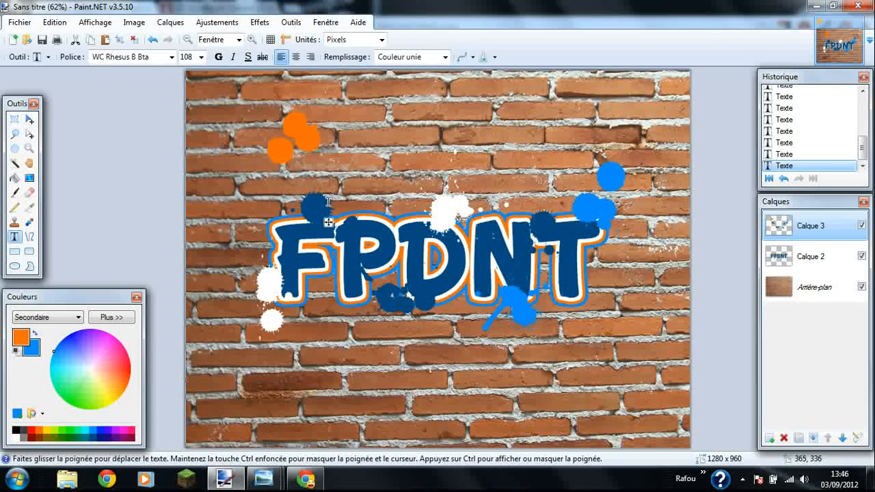
drag(327, 224, 629, 353)
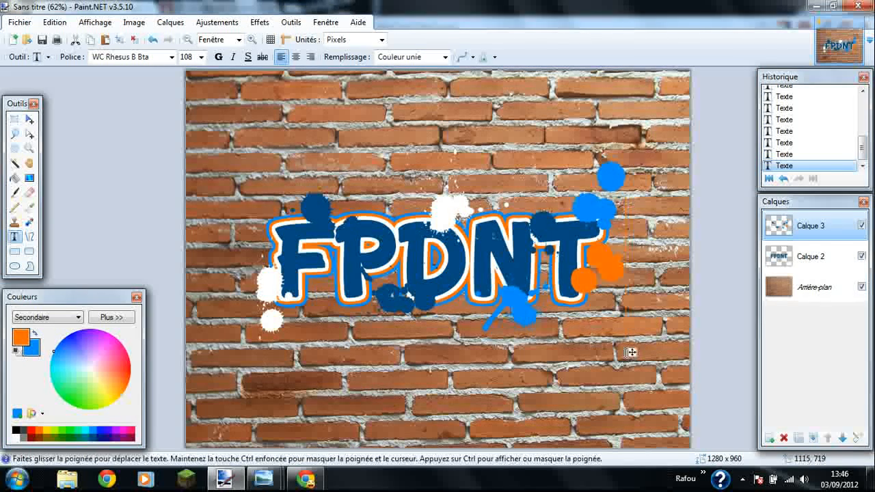
Replace the orange splatter with the character g and move it over the upper left corner of the F.
key(BackSpace)
text(f)
key(BackSpace)
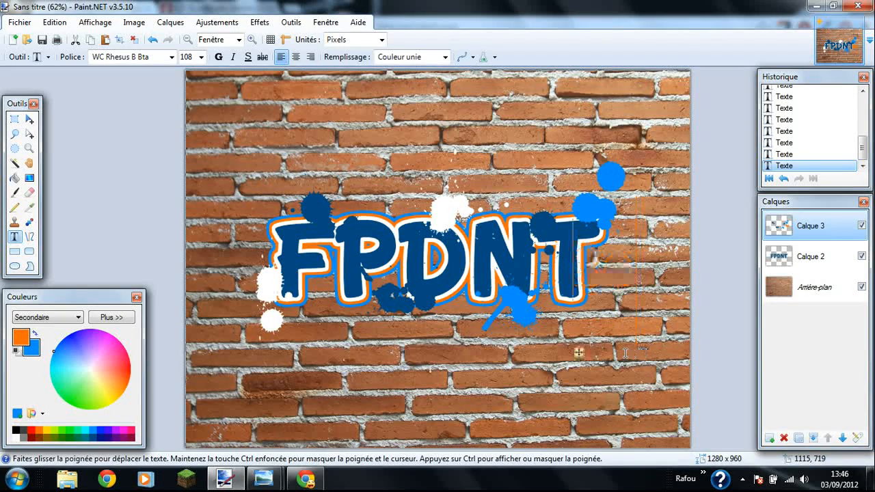
text(g)
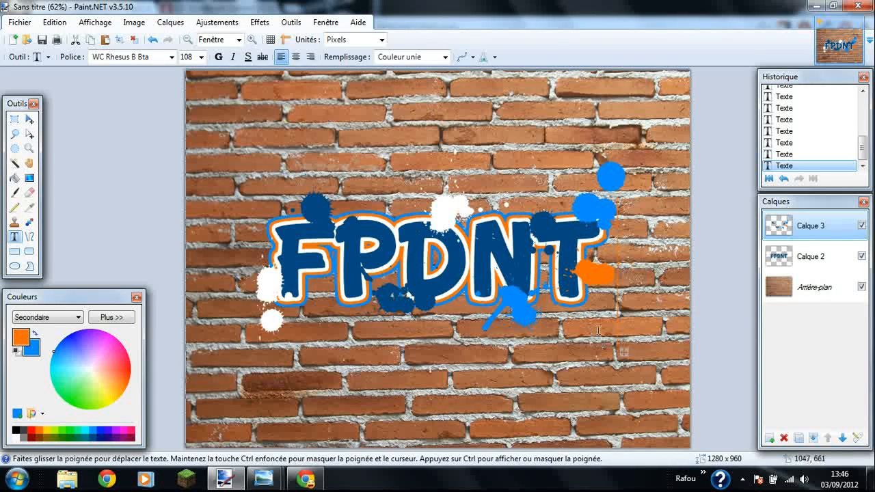
drag(622, 353, 303, 301)
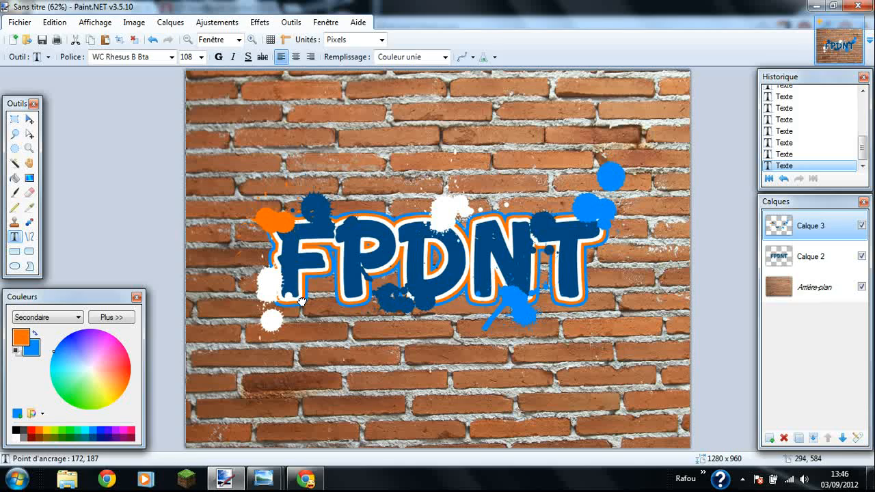
Clear the selection and merge Calque 3 down into Calque 2.
click(15, 119)
key(ctrl+d)
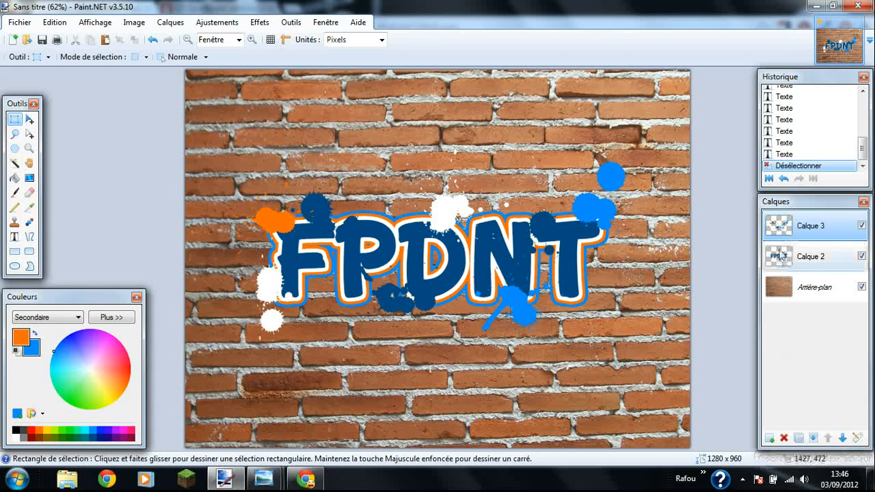
click(828, 436)
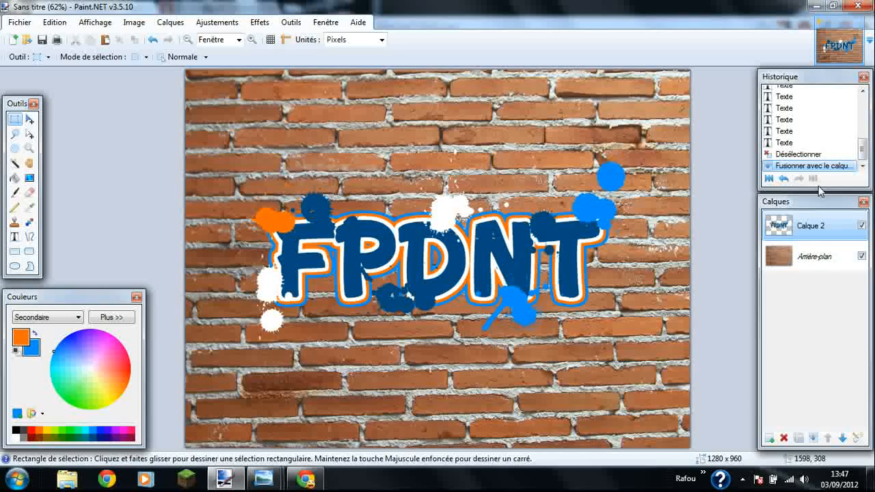
click(264, 22)
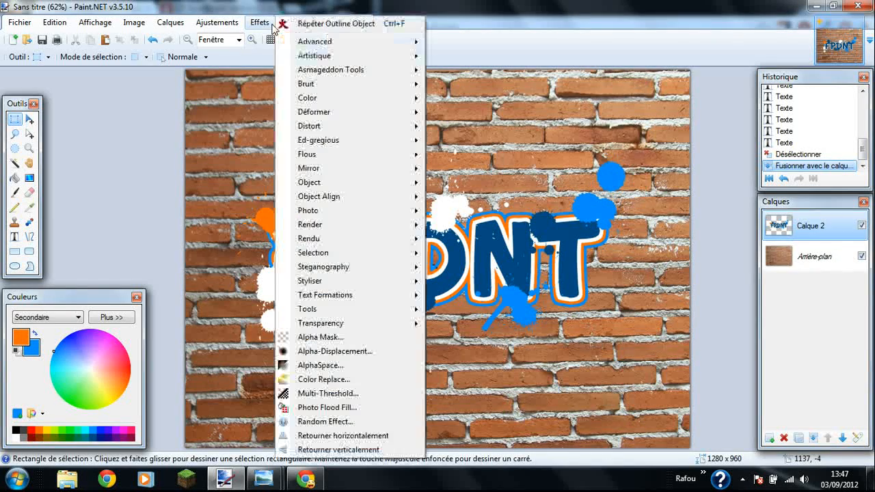
mouse_move(316, 238)
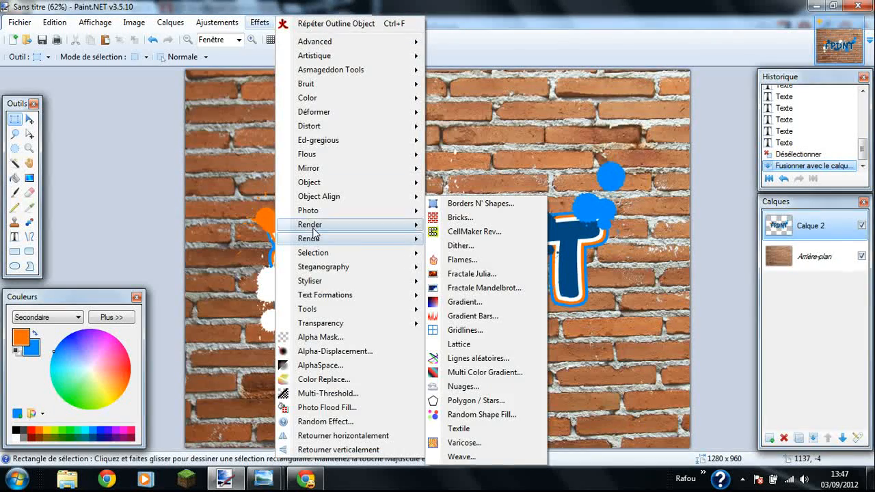
click(125, 123)
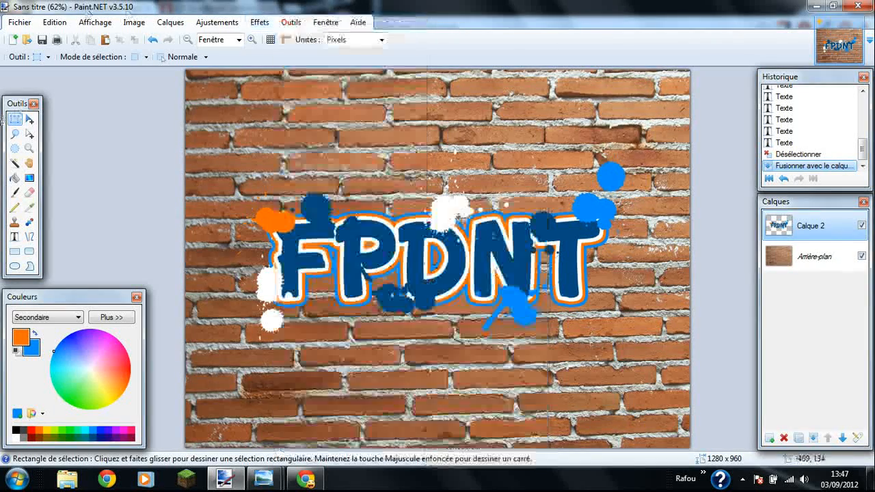
Hide Calque 2 and convert the brick background layer to black and white.
click(860, 224)
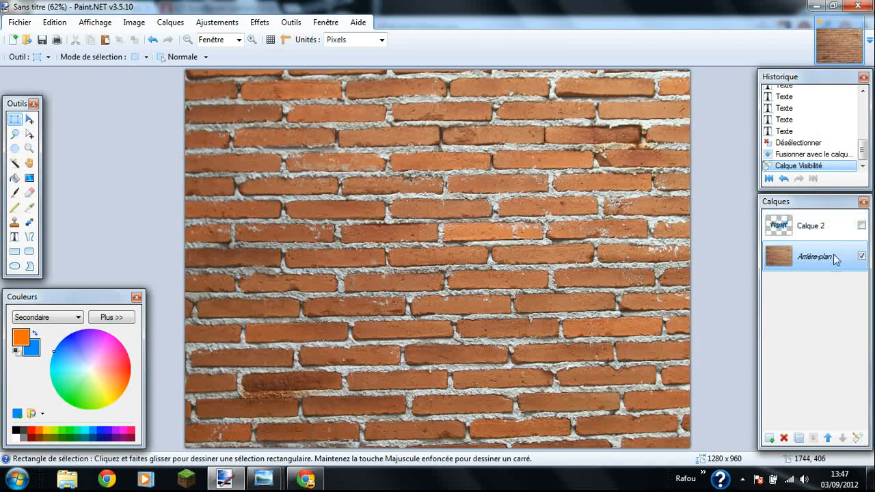
click(260, 22)
click(321, 29)
click(201, 21)
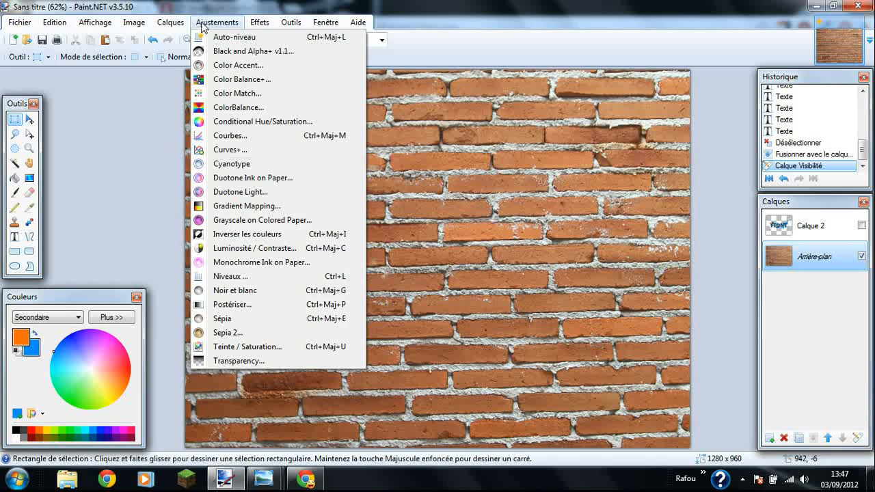
click(235, 290)
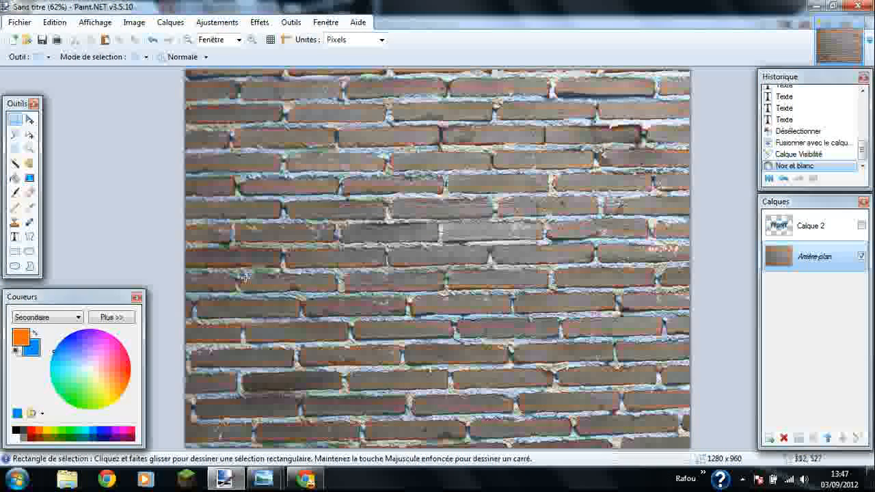
Set the contrast of the black-and-white brick background to 63.
click(218, 22)
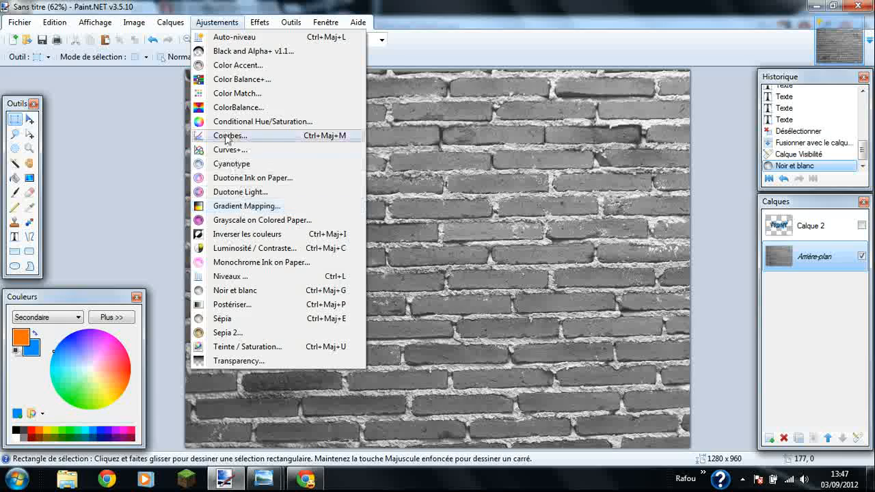
click(239, 248)
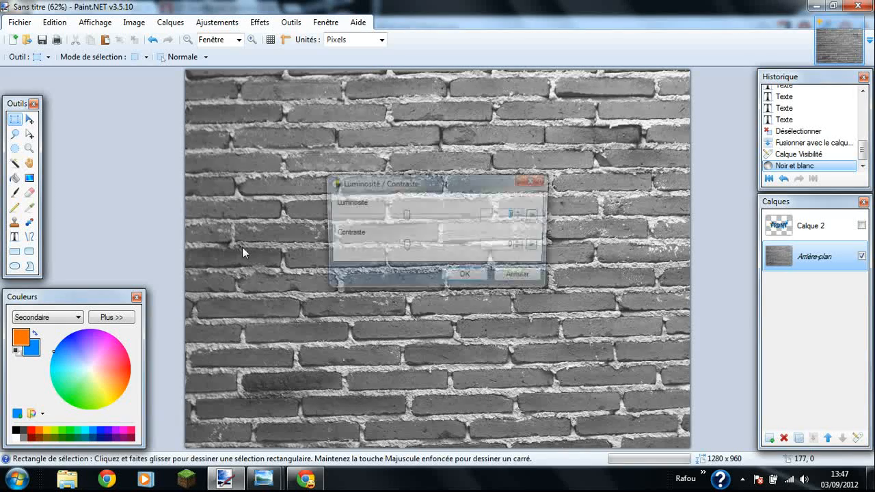
drag(405, 246, 447, 253)
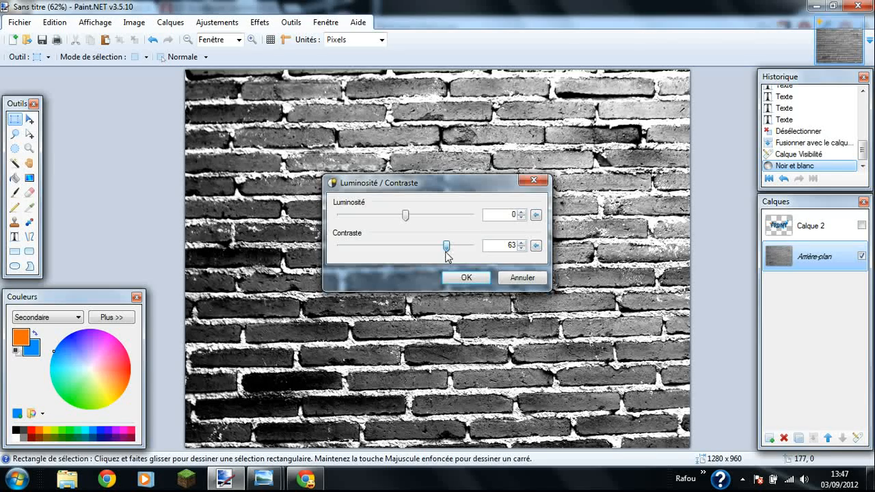
click(458, 279)
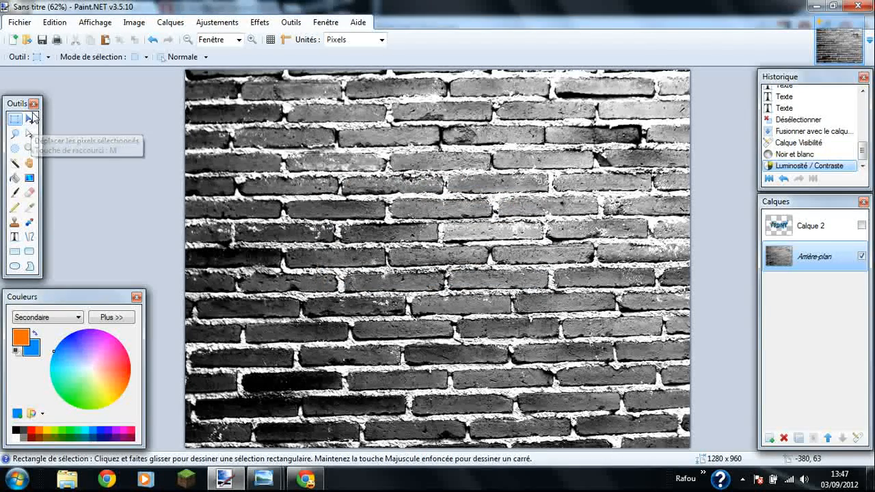
Copy the entire high-contrast brick background layer to the clipboard.
key(ctrl+a)
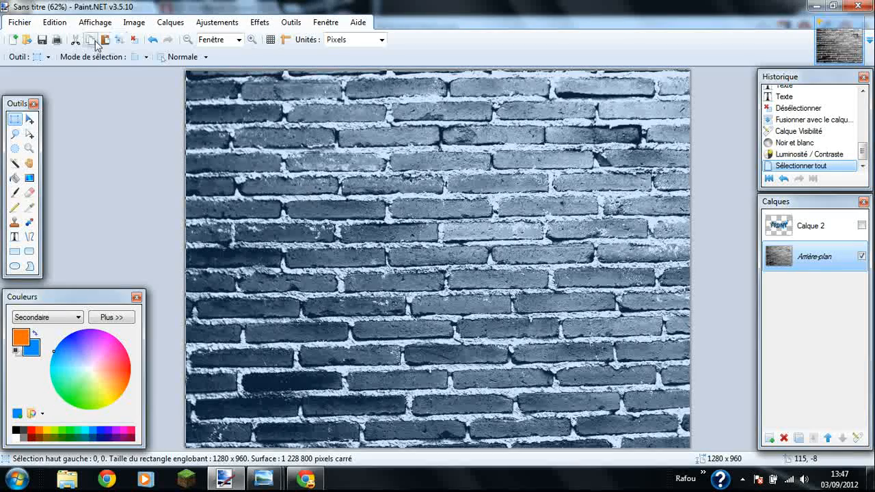
click(96, 42)
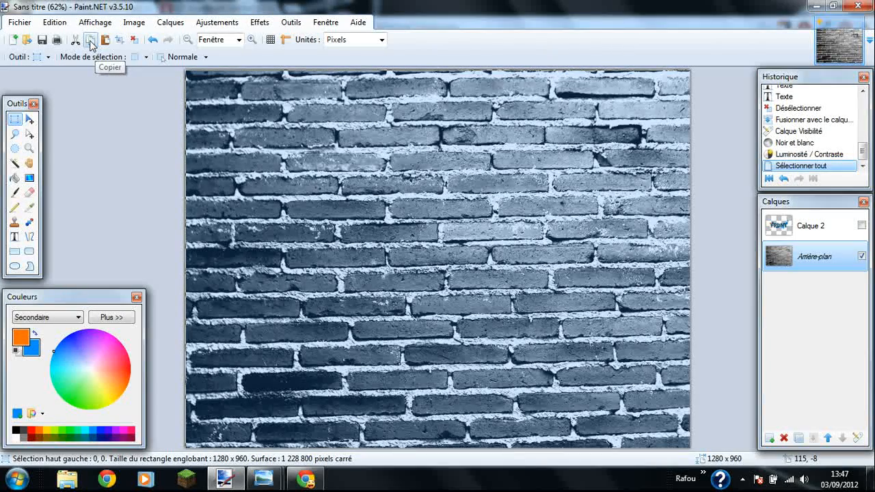
Undo the full selection, contrast and black-and-white changes on the background, and show Calque 2 again.
click(782, 179)
click(783, 180)
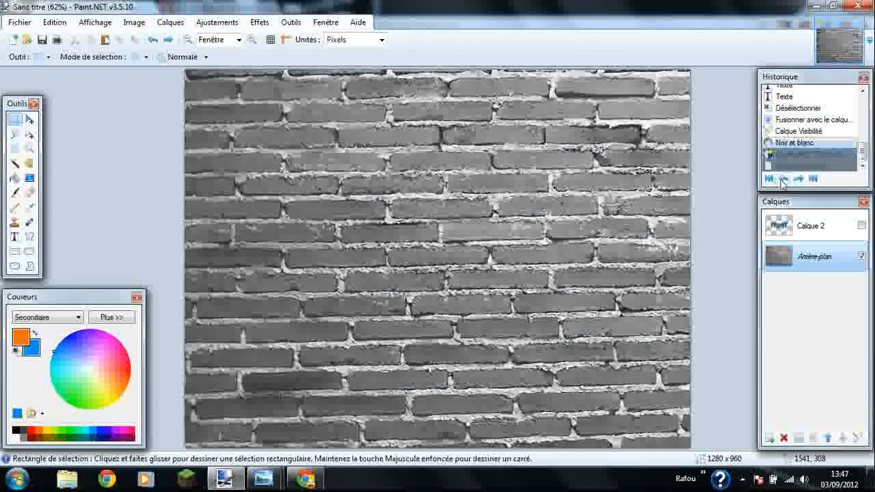
click(783, 179)
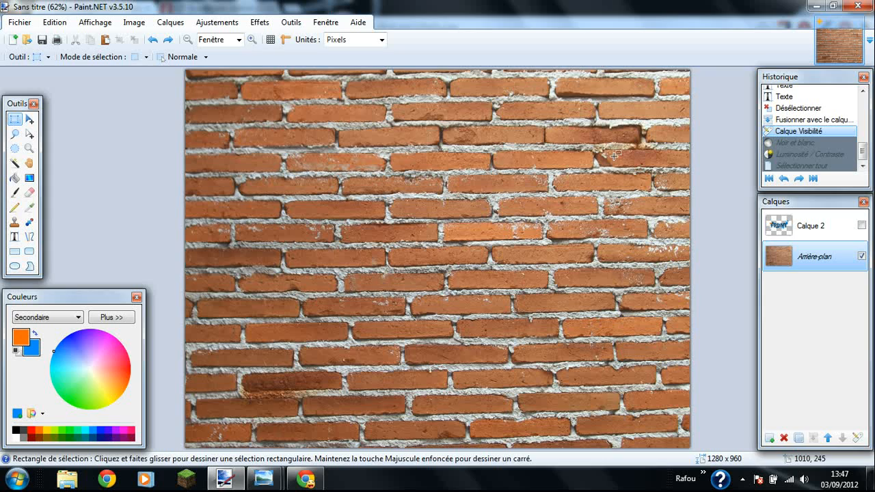
click(861, 224)
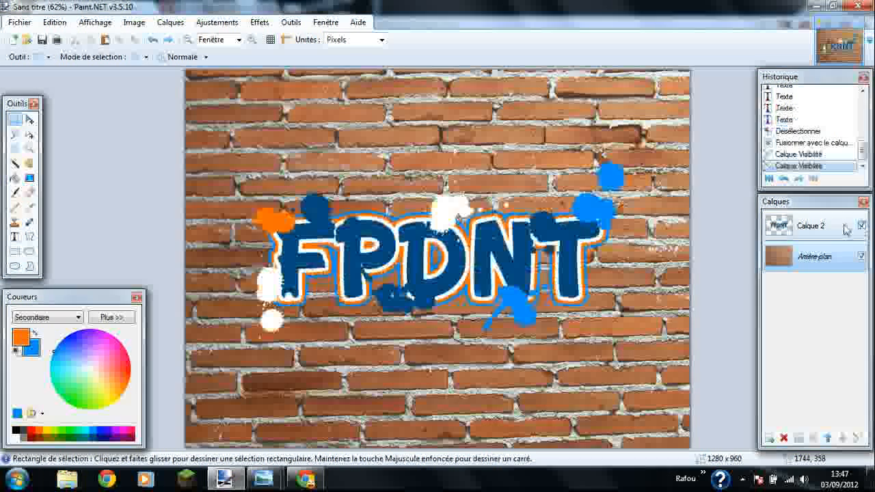
Make Calque 2 the active layer.
click(795, 219)
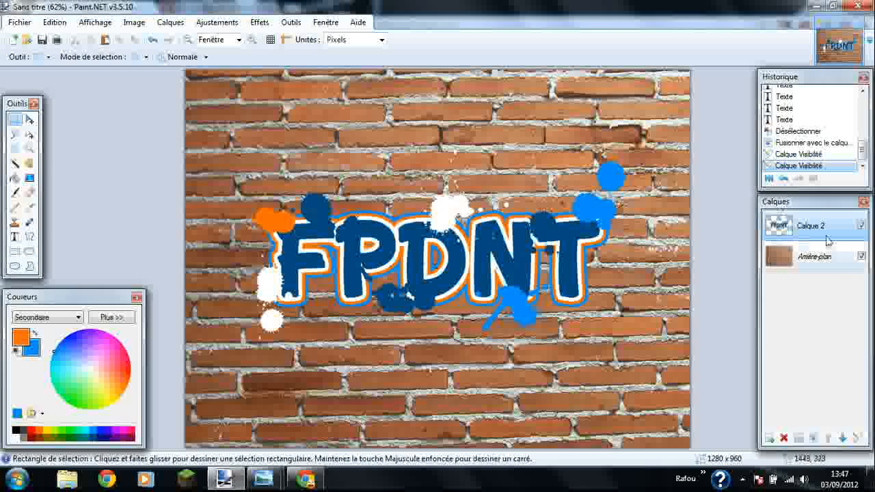
click(259, 22)
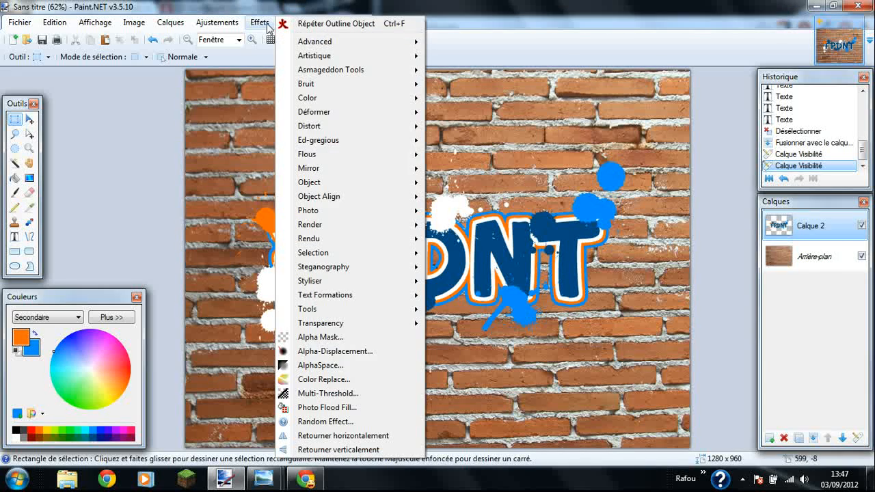
click(366, 351)
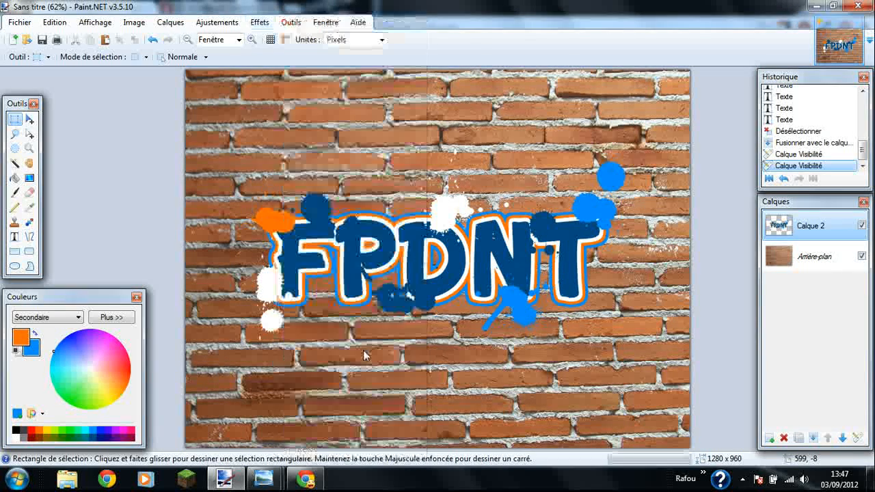
drag(409, 112, 590, 85)
click(729, 96)
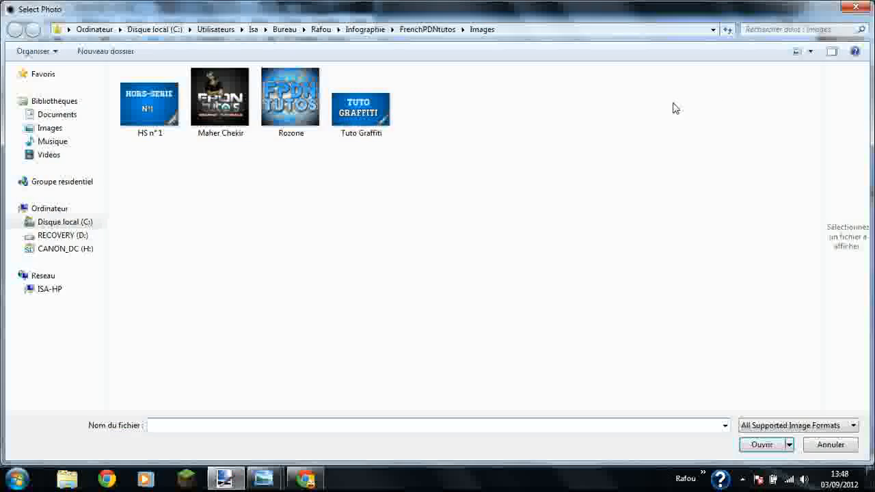
click(824, 444)
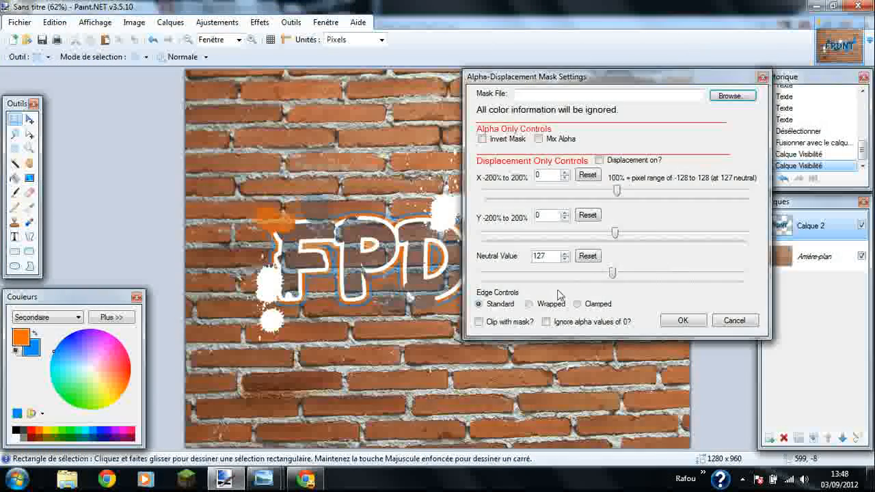
click(478, 321)
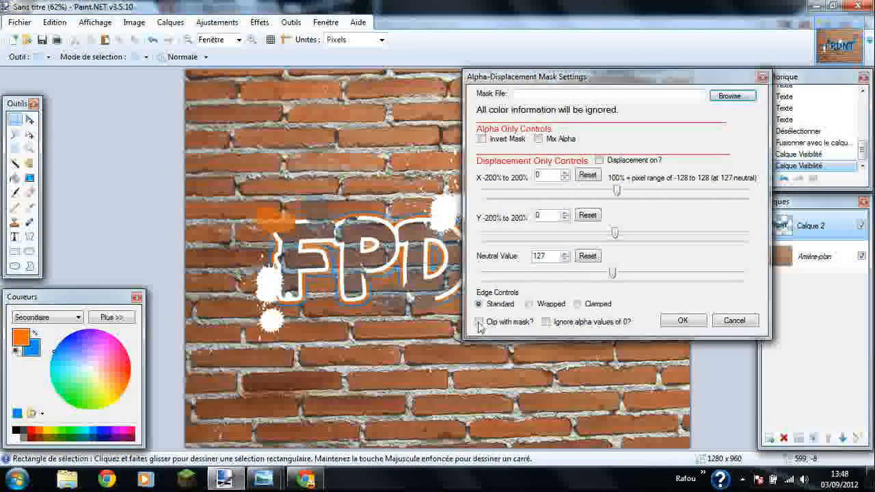
click(490, 141)
click(497, 142)
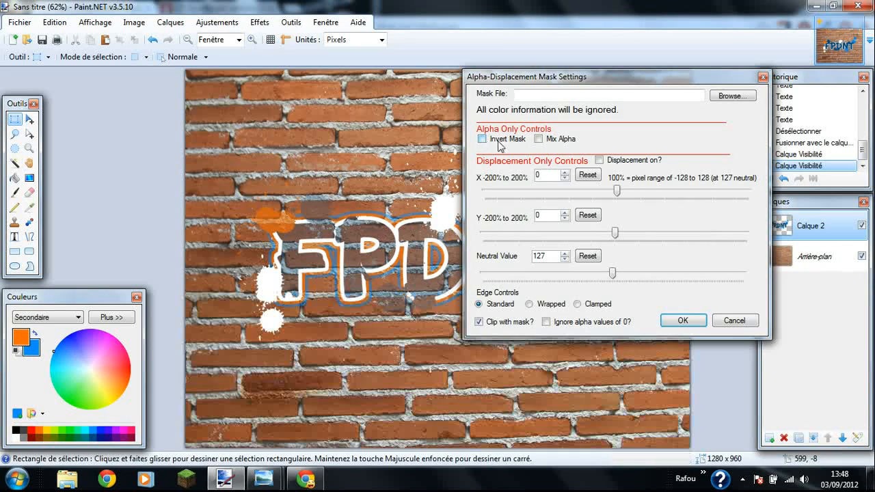
click(539, 140)
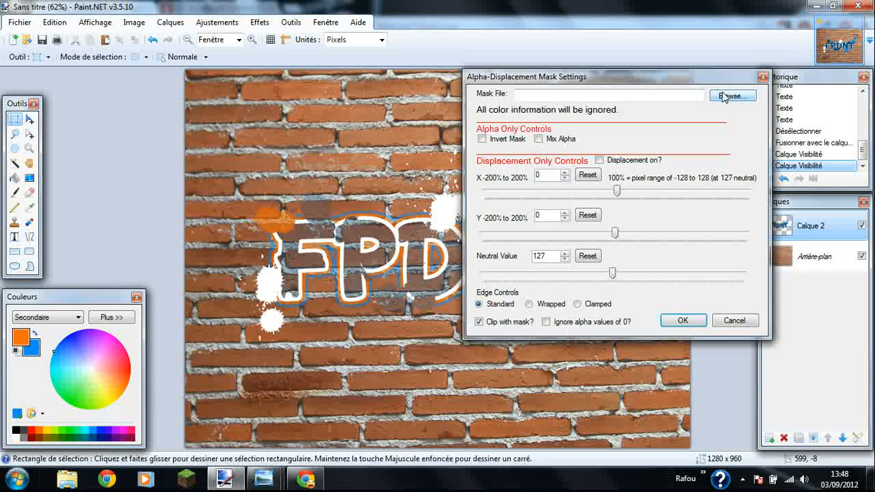
click(734, 324)
Apply the Alpha Mask effect to Calque 2 using the clipboard image, with Mix Alpha on and Invert Mask off.
click(259, 21)
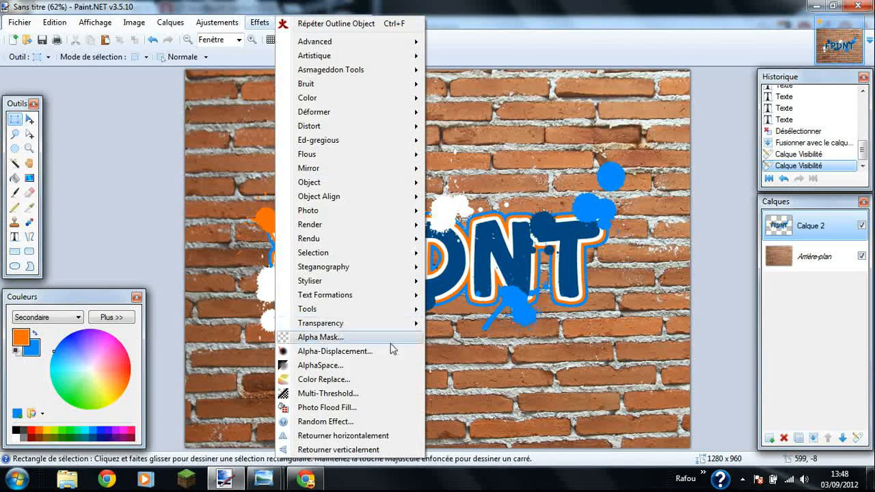
click(384, 337)
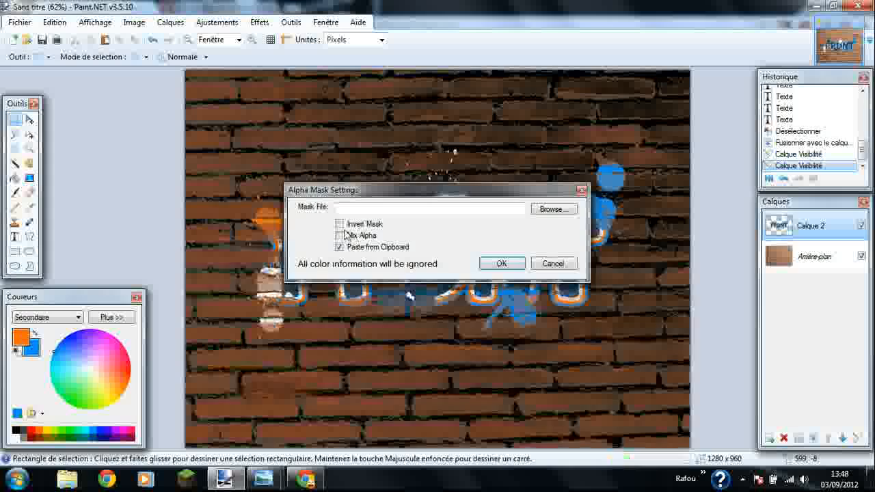
drag(354, 197, 432, 121)
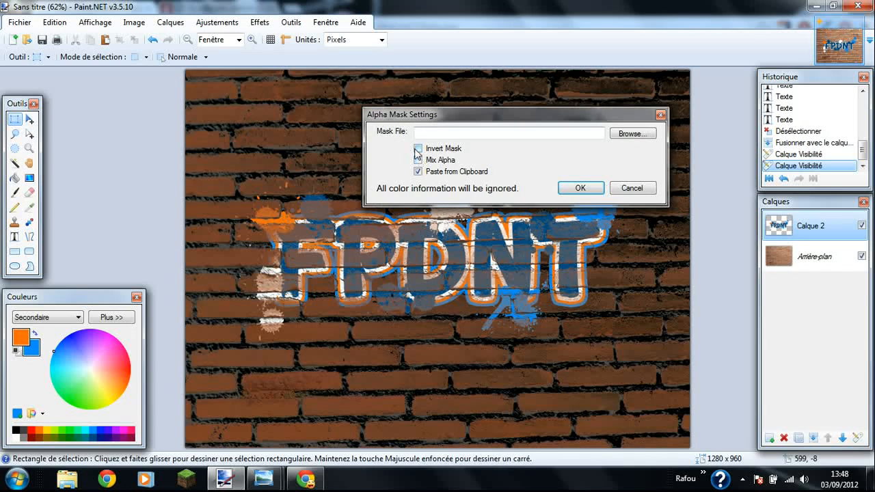
click(417, 148)
click(417, 148)
click(418, 160)
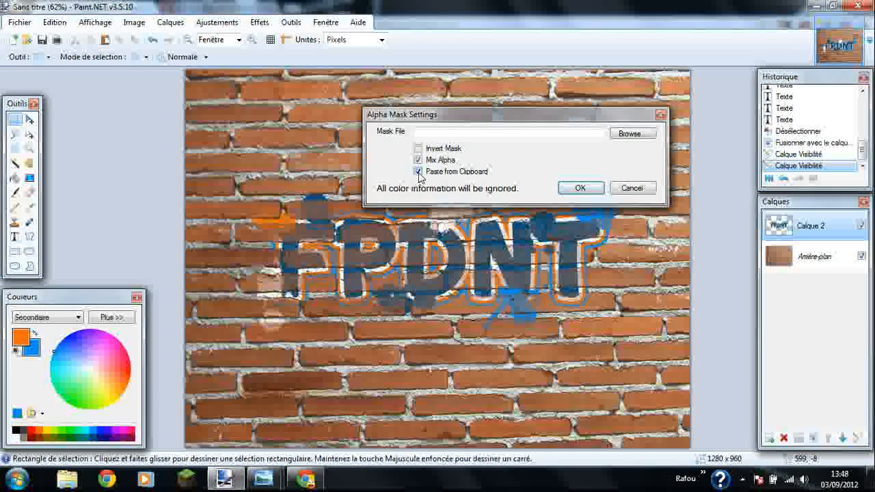
click(574, 188)
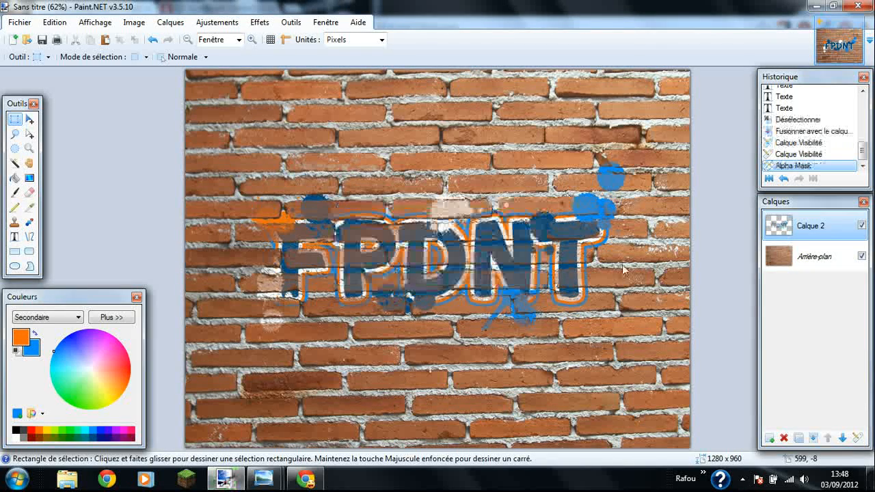
Duplicate the masked Calque 2 layer and merge both copies down into the brick background.
click(799, 437)
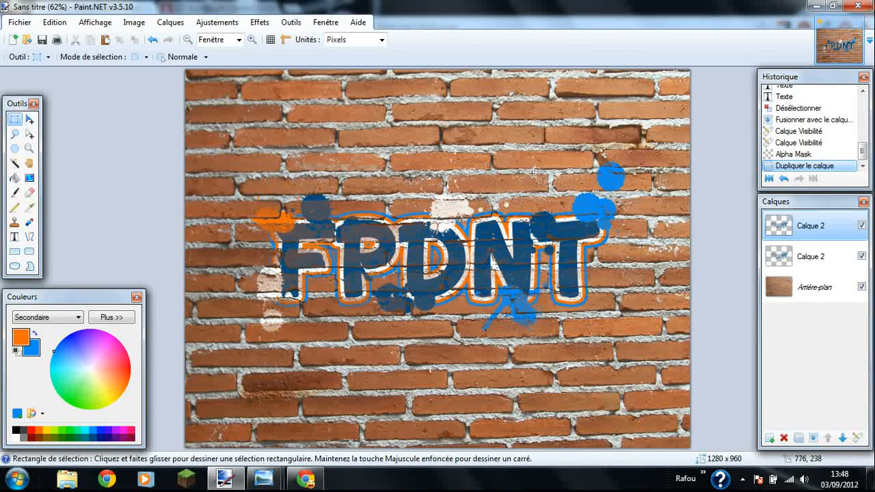
click(812, 437)
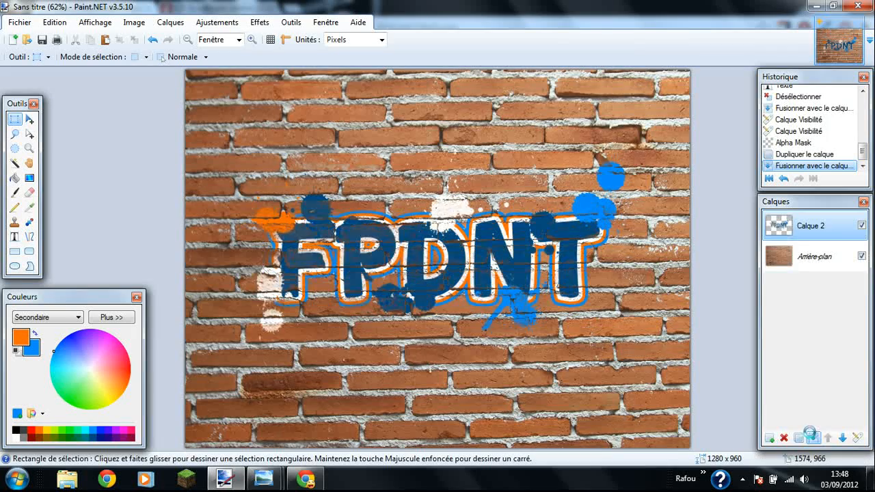
click(810, 437)
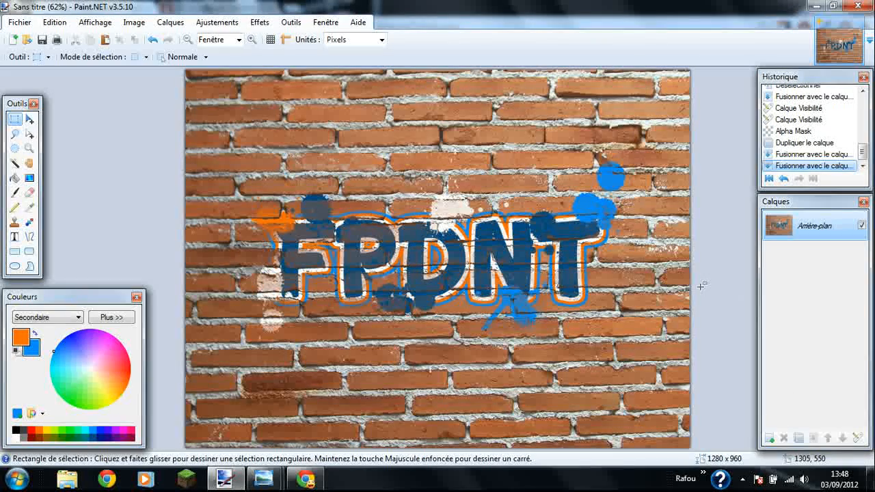
Minimise the Paint.NET window and close the brick image and KTF Roadbrush pages in the browser.
click(813, 6)
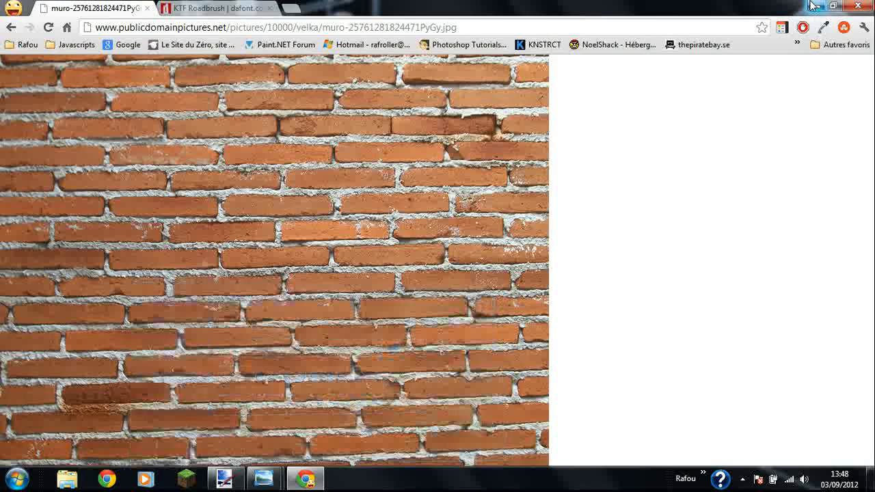
click(147, 9)
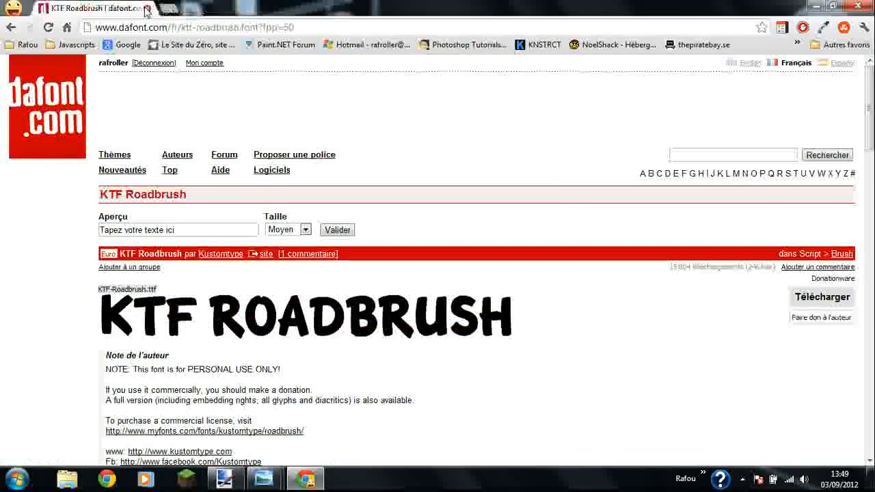
click(147, 8)
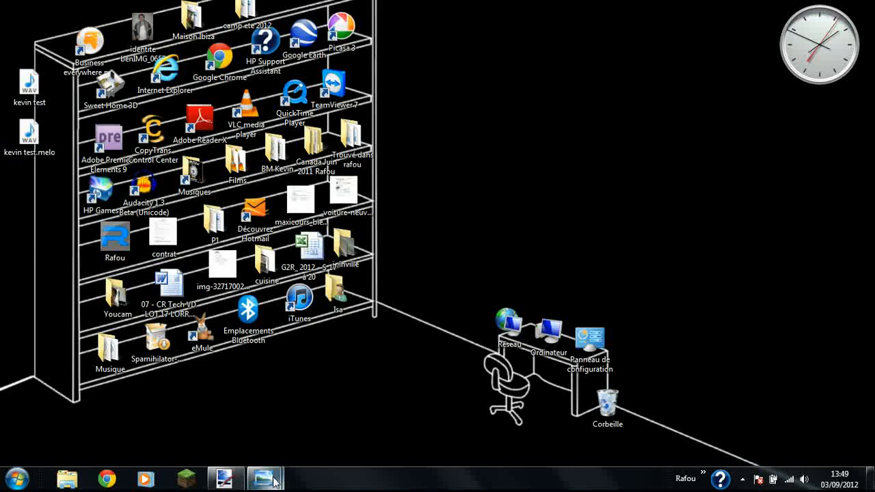
Bring up the two FPDN Tutos logo images side by side to examine them, and minimise both windows.
mouse_move(272, 479)
click(230, 433)
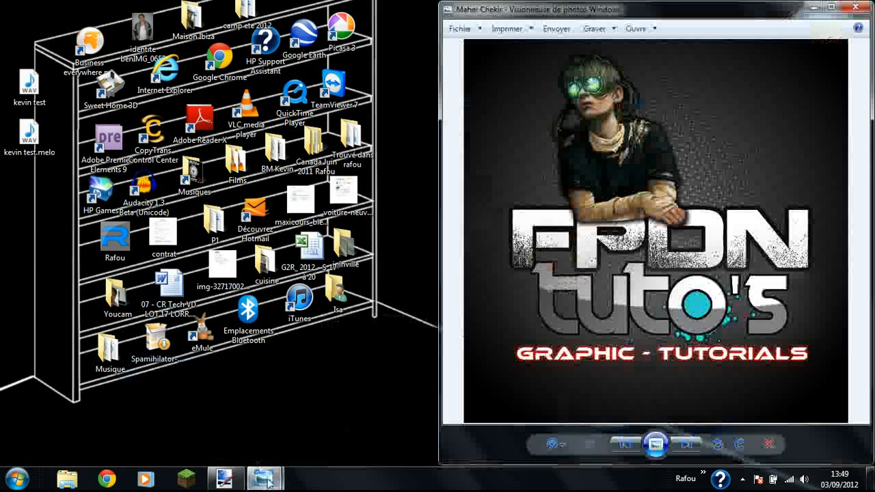
click(305, 454)
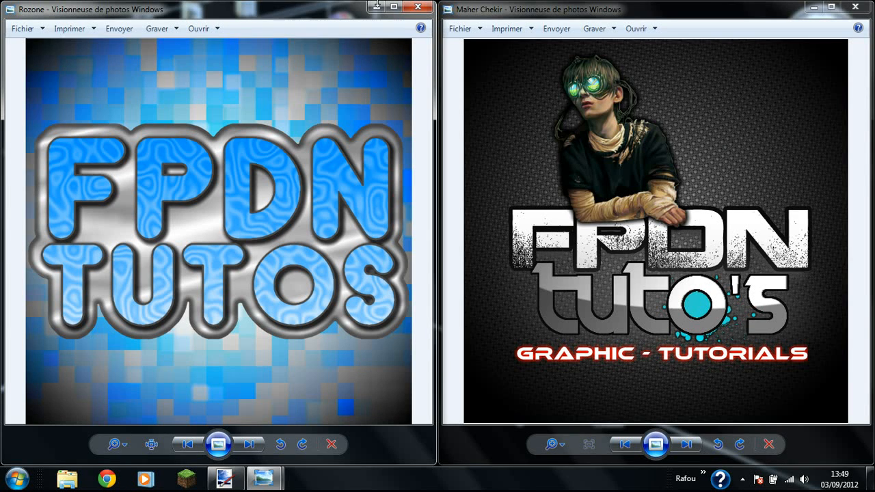
click(376, 7)
click(810, 7)
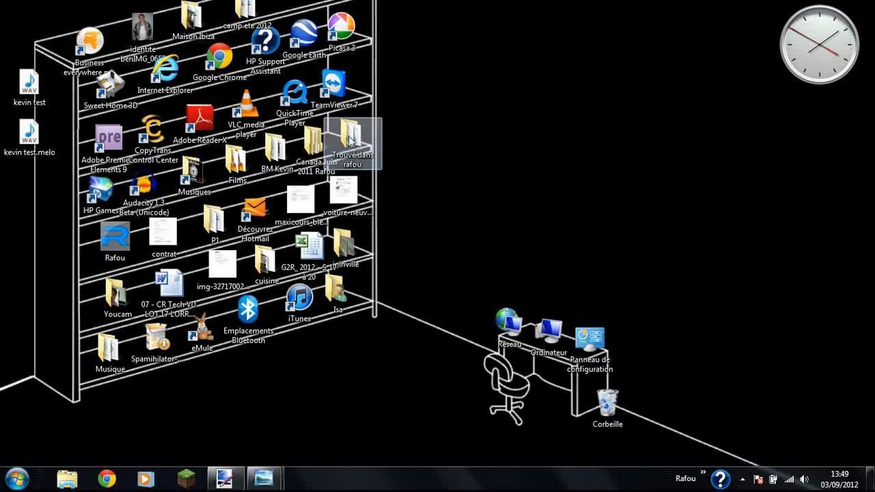
Open Chrome and search the web for "icone fichier windows".
click(110, 480)
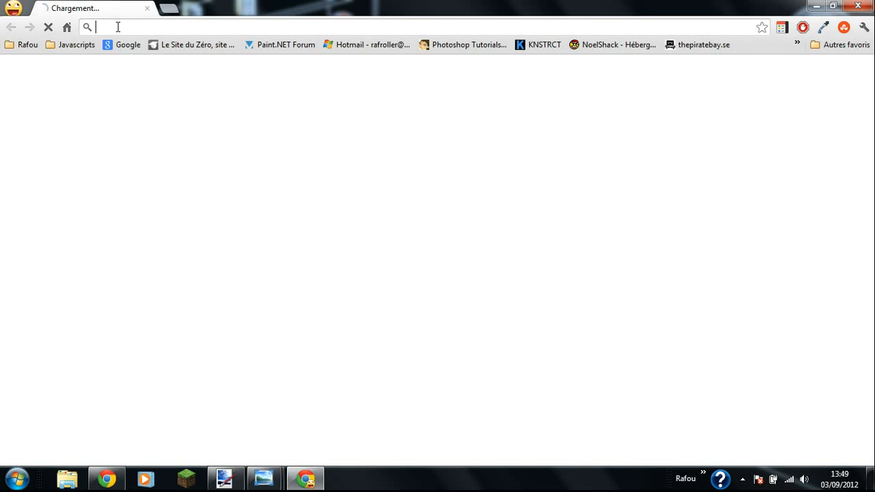
text(icone)
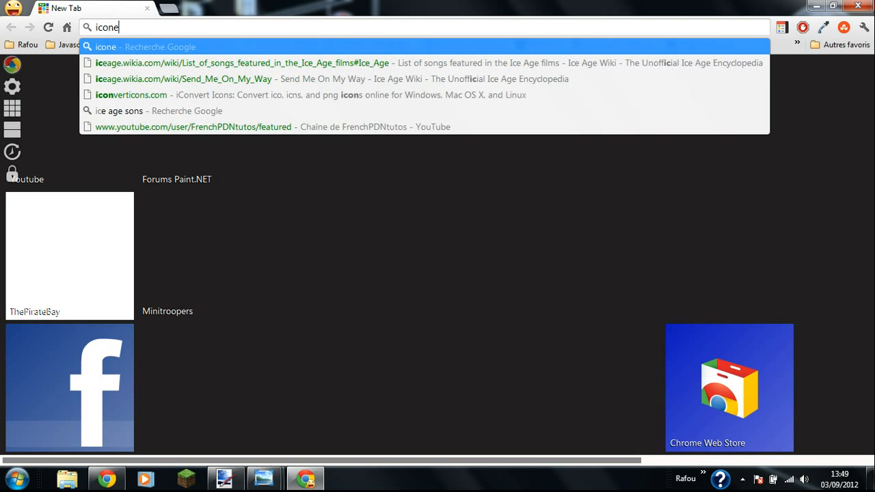
text( fichi)
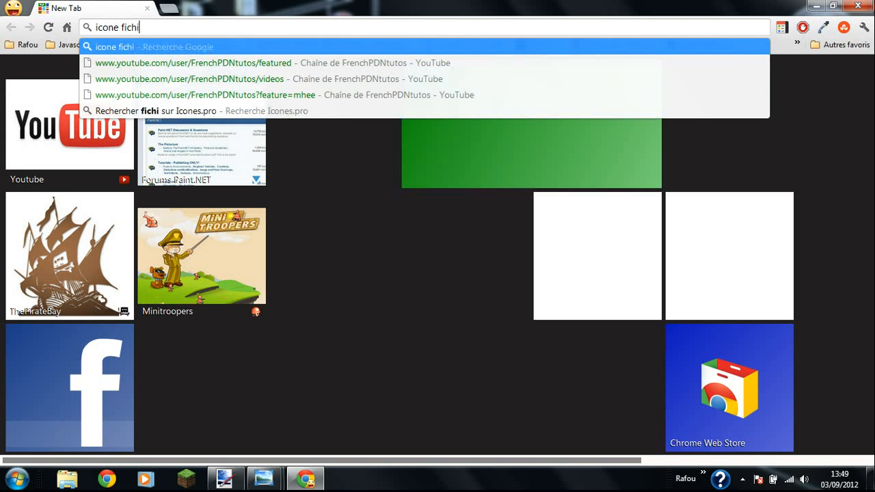
text(er windows)
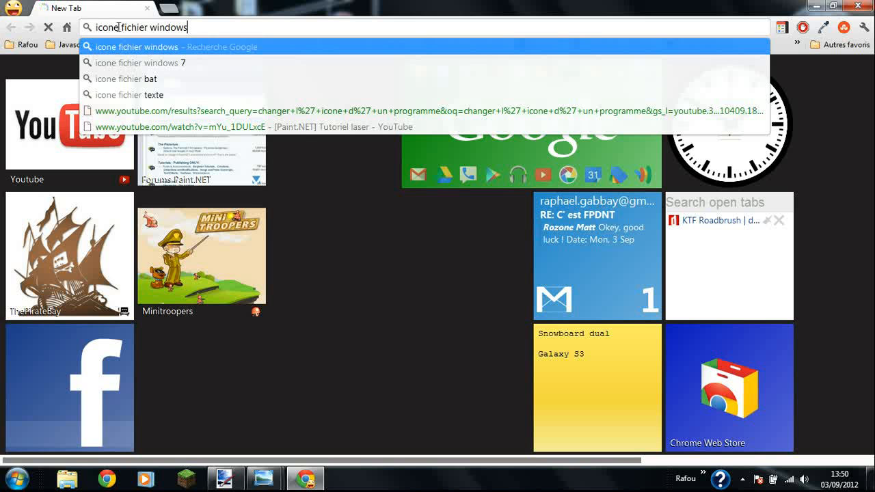
key(Return)
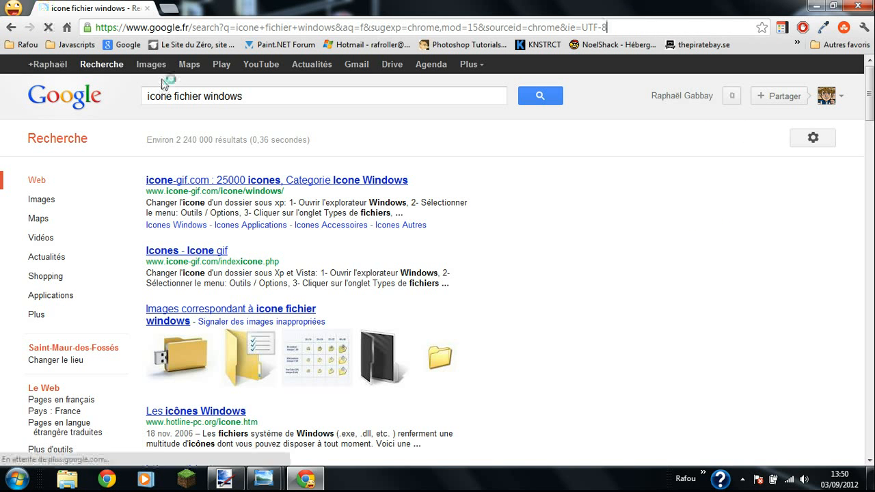
Look through the image results, open the plain yellow folder icon, and close its page, leaving a blank browser tab.
click(153, 65)
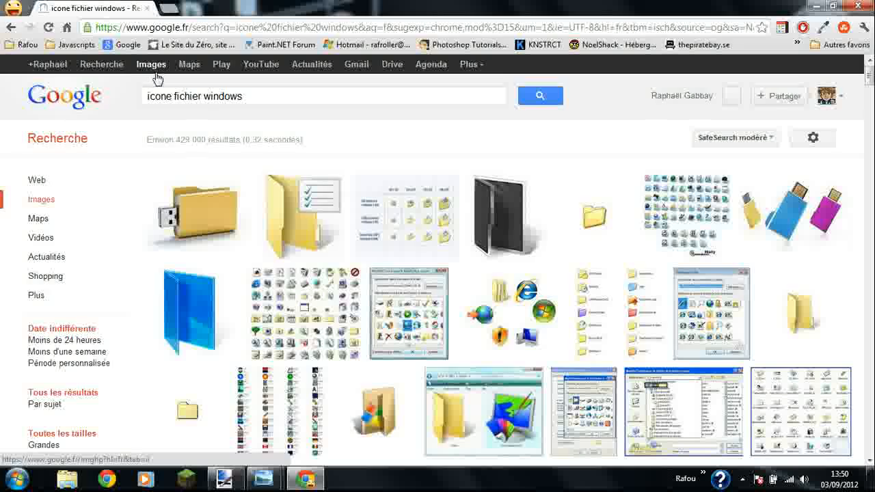
scroll(264, 192, down, 1)
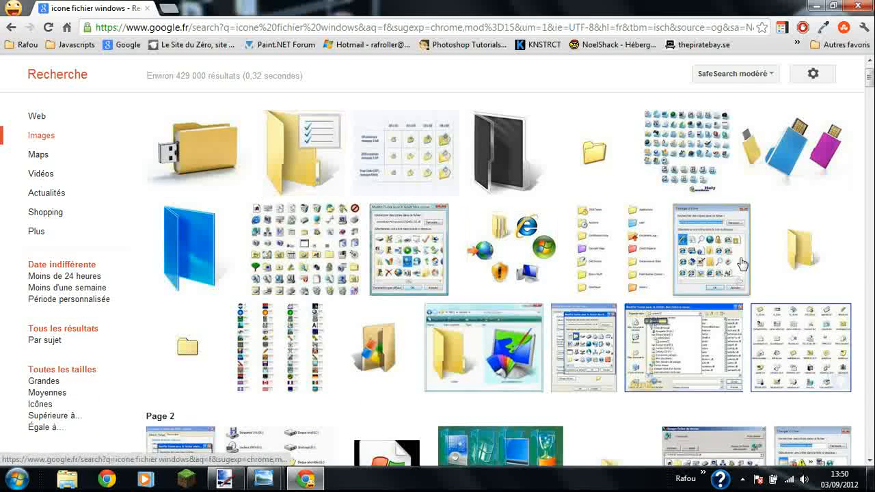
click(803, 255)
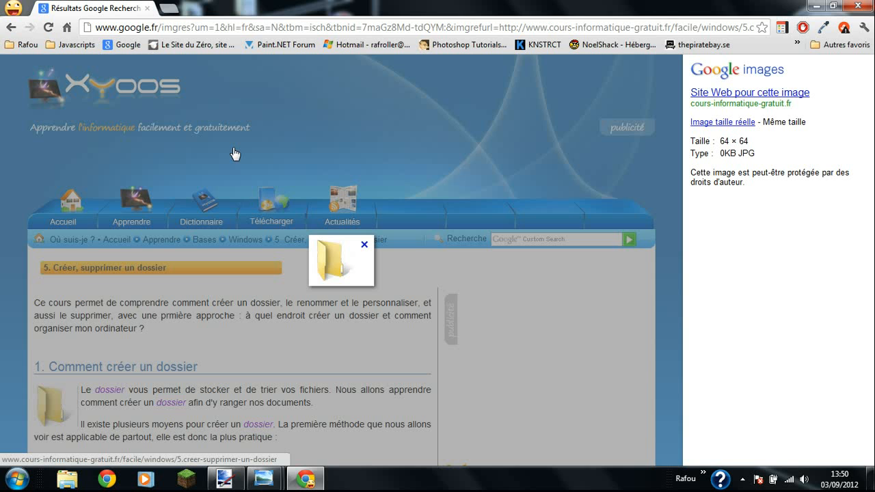
click(163, 10)
click(147, 8)
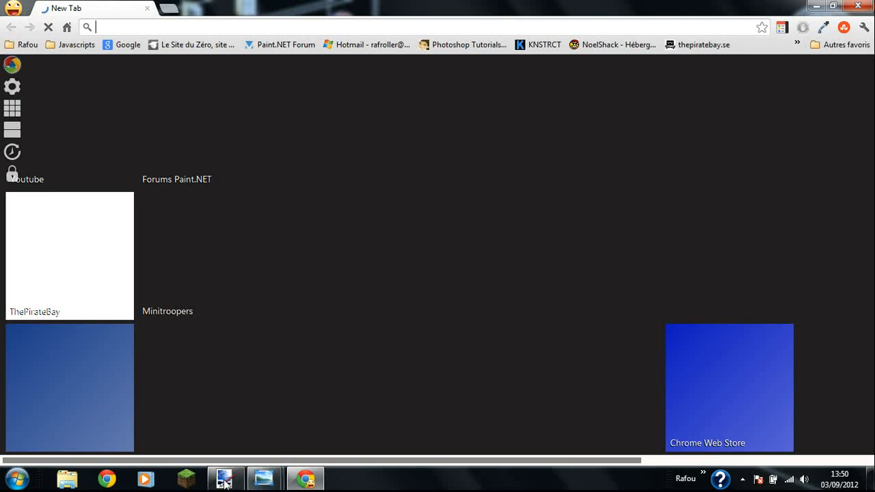
Switch to Paint.NET, start saving the finished brick wall image, and choose the Montages folder inside Infographie as the destination.
click(213, 483)
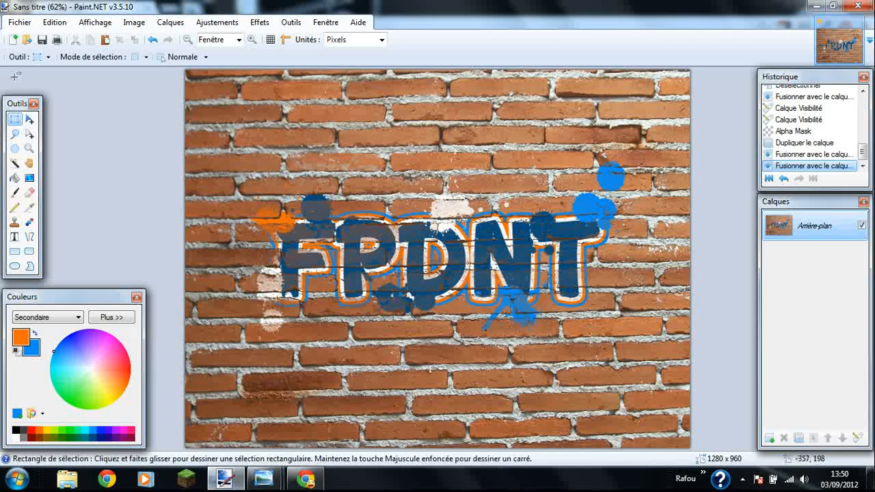
click(9, 25)
click(66, 124)
click(119, 30)
mouse_move(340, 30)
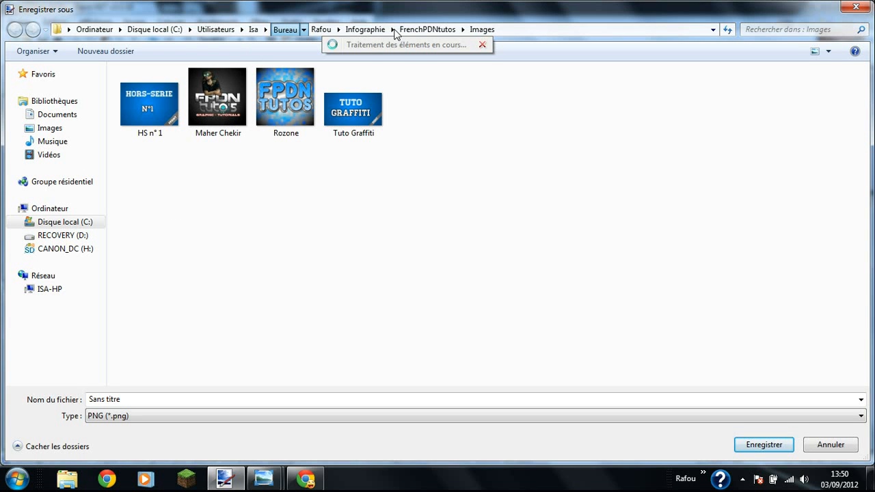
mouse_move(394, 31)
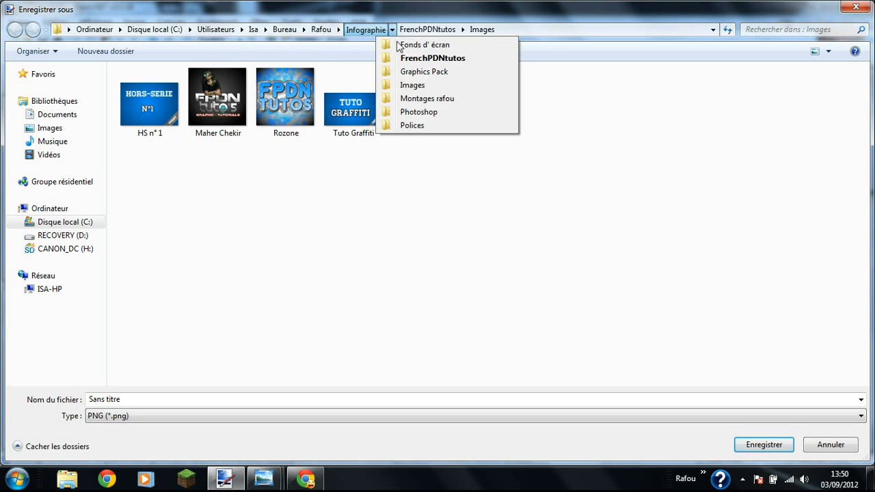
click(414, 99)
Save the image as a PNG named "FPDNT graffiti", accepting the offered save settings, and close Paint.NET.
click(143, 399)
text(FPDN)
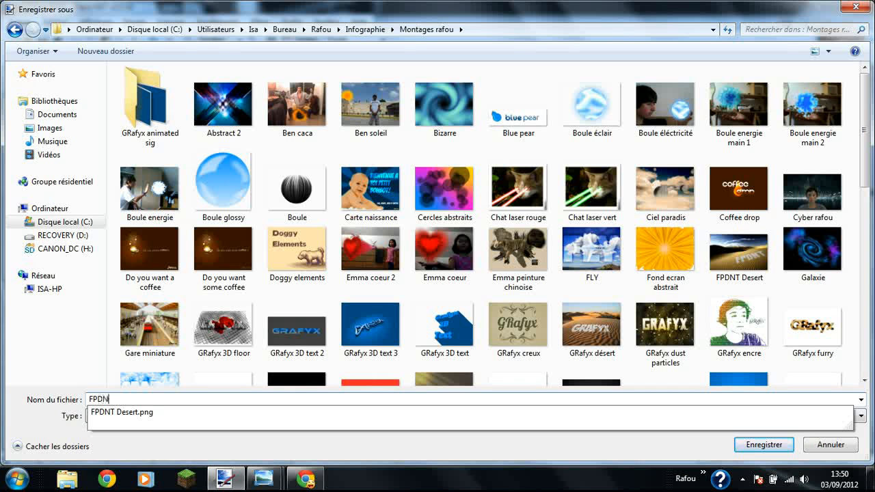
text(T graffiti)
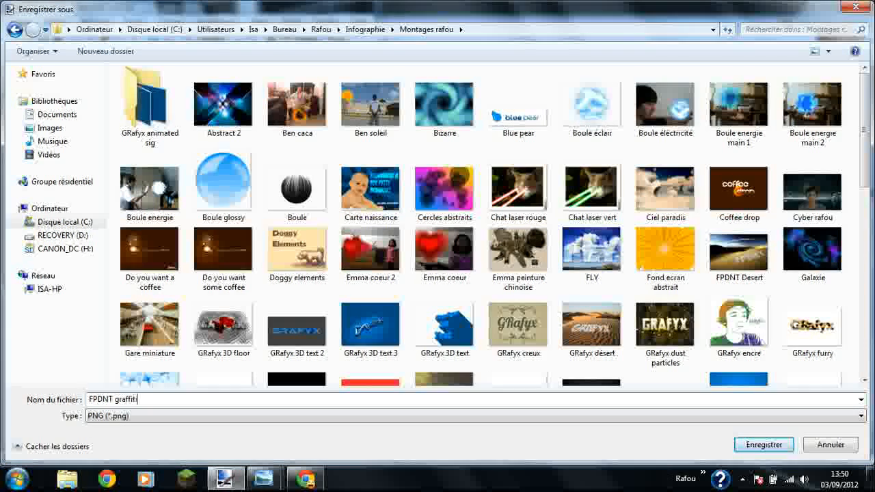
click(782, 444)
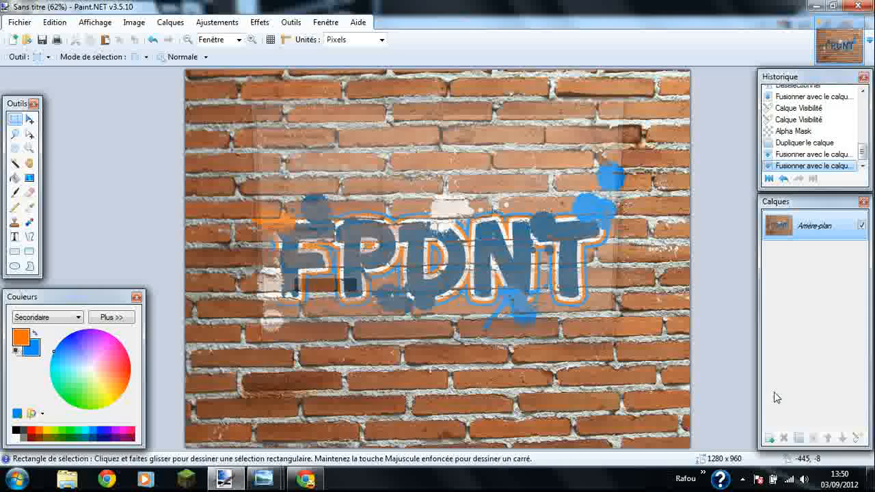
click(554, 344)
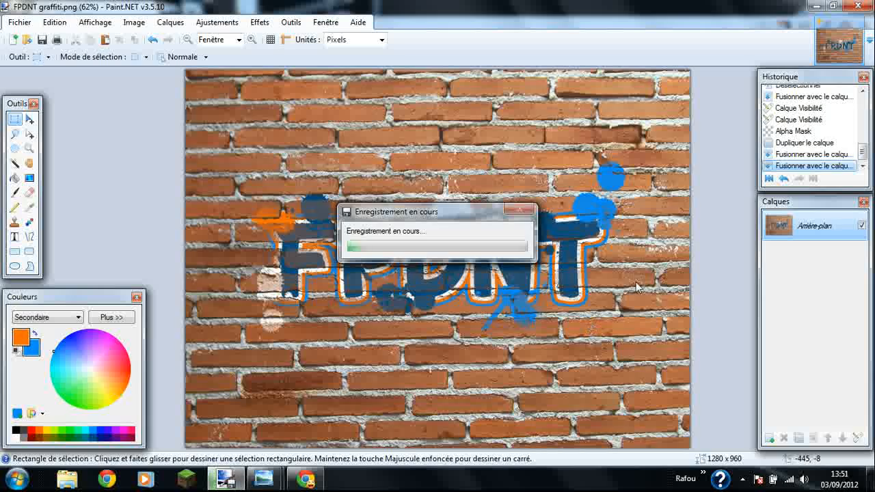
click(865, 6)
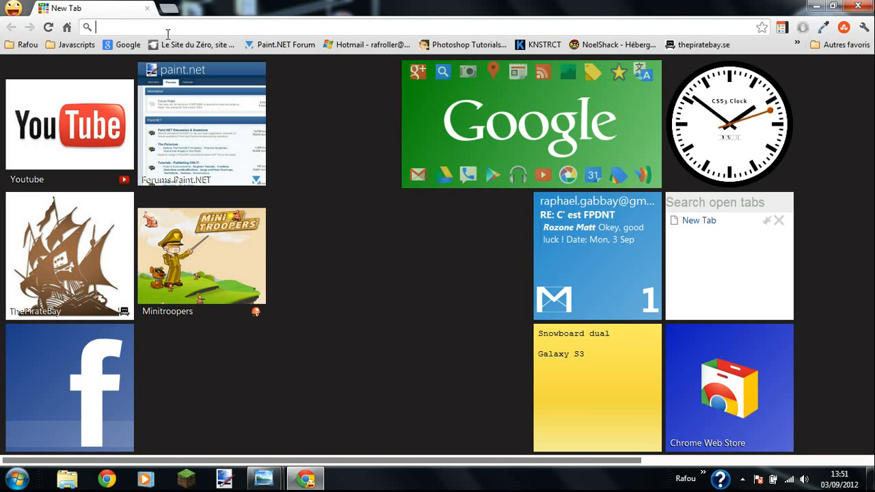
Open the moneymillionnaire.fr website in the blank browser tab.
text(mon)
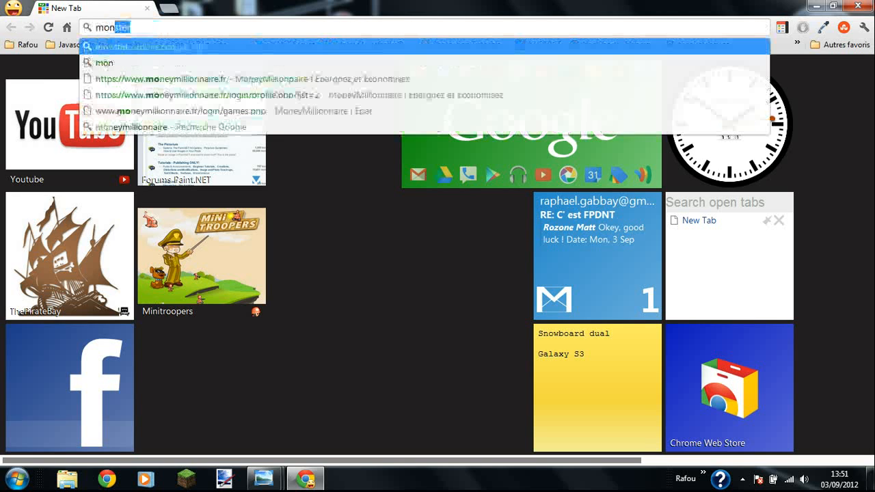
text(eymillio)
key(Down)
key(Down)
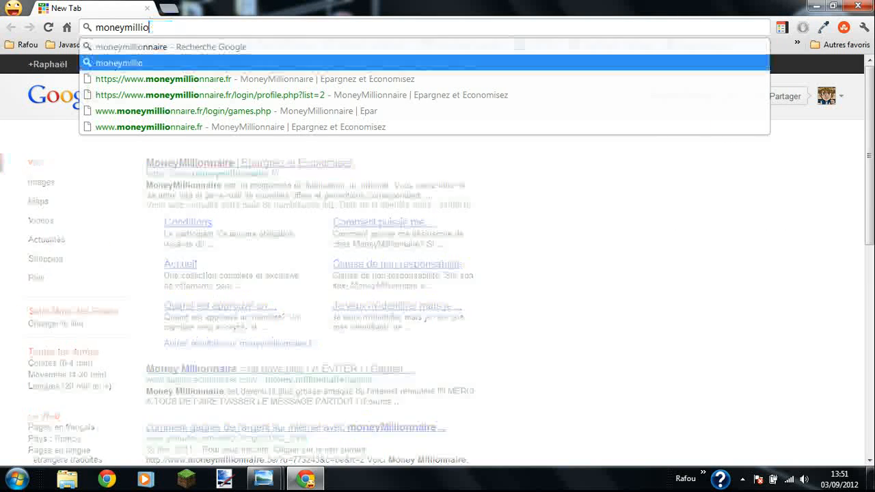
key(Return)
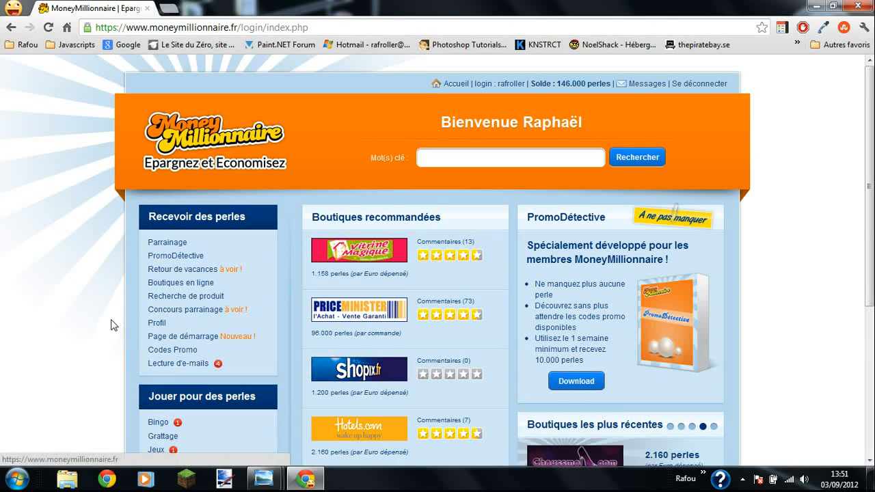
Look over the MoneyMillionnaire home page's earning sections and recommended shops, and close the page.
scroll(126, 325, down, 1)
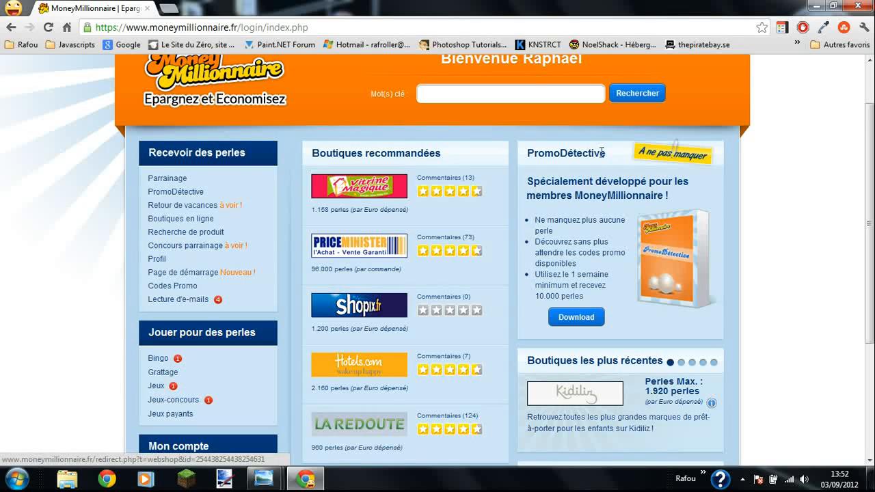
scroll(572, 127, up, 2)
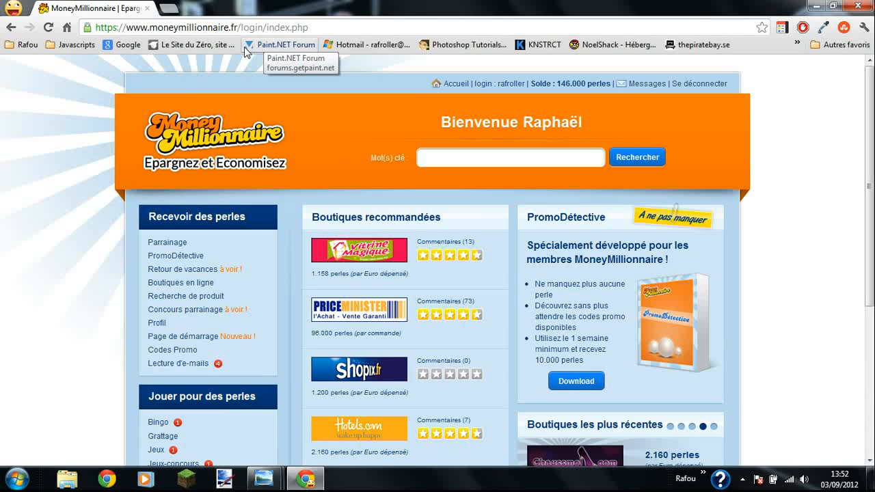
click(148, 9)
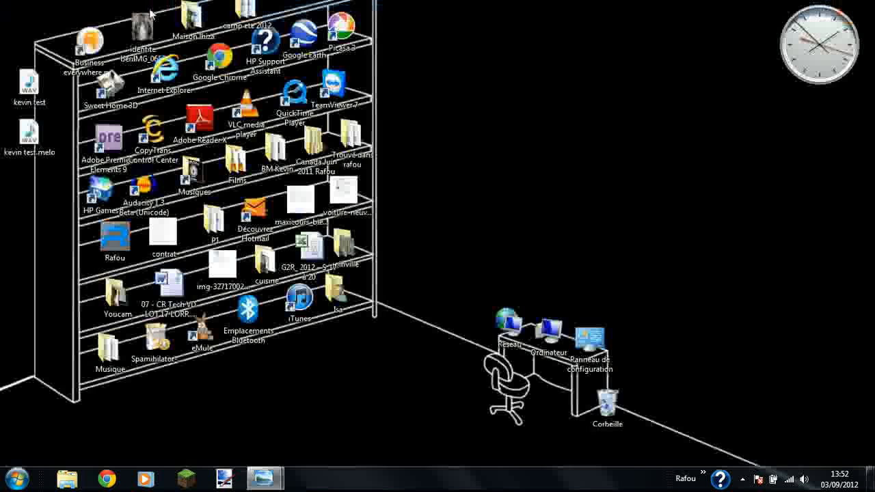